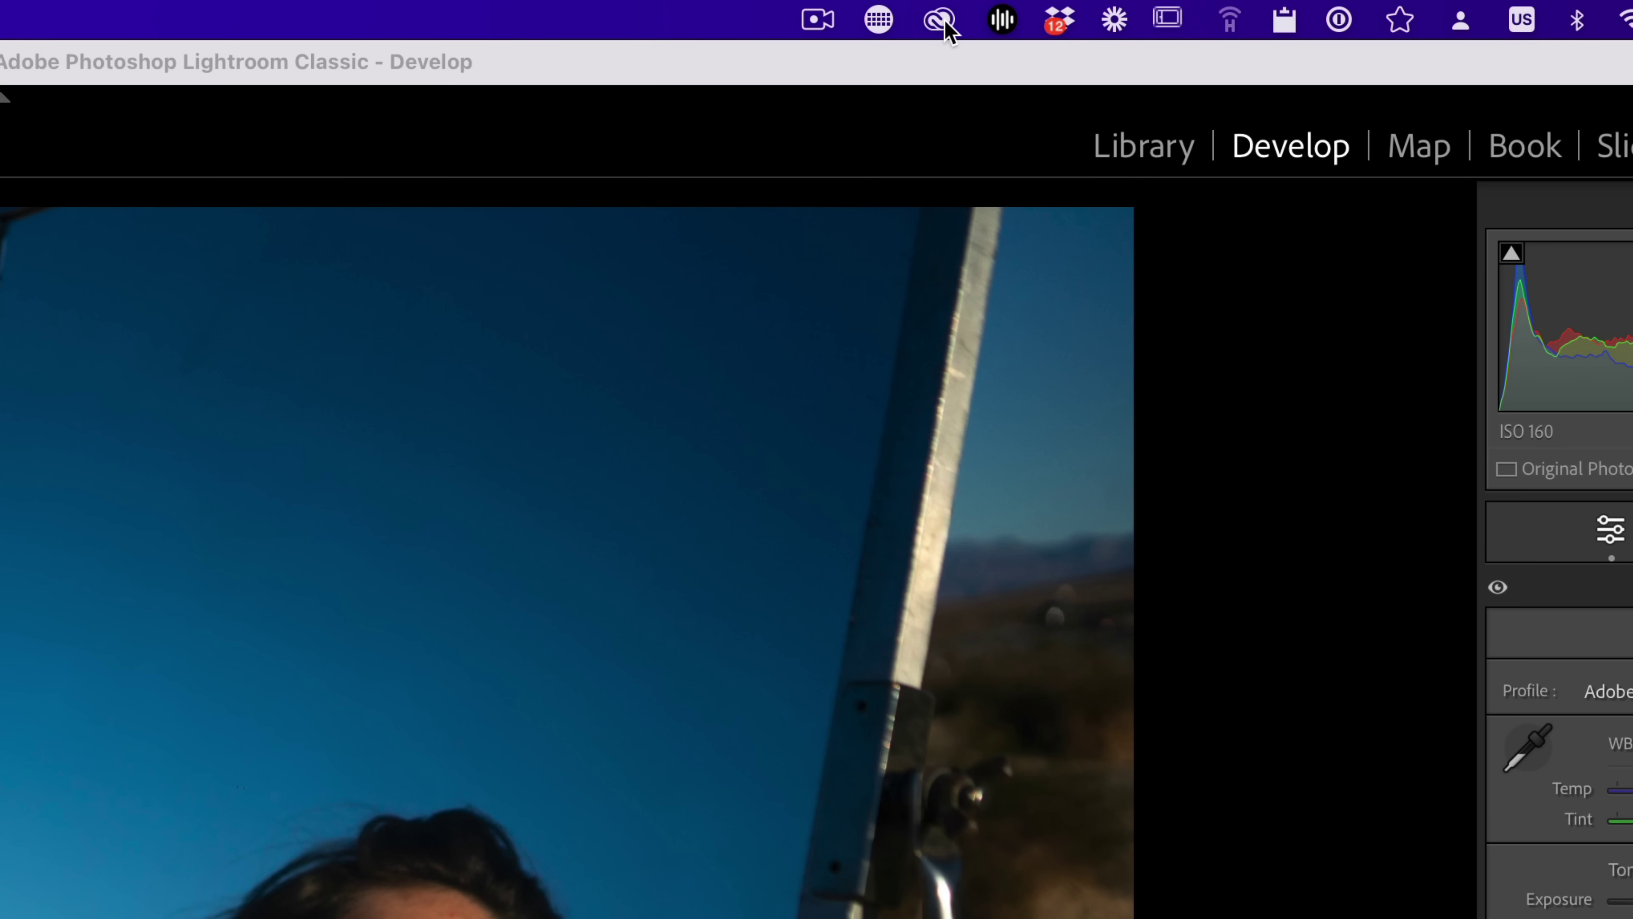
Turn on Lens Blur for the mirror portrait
click(1190, 8)
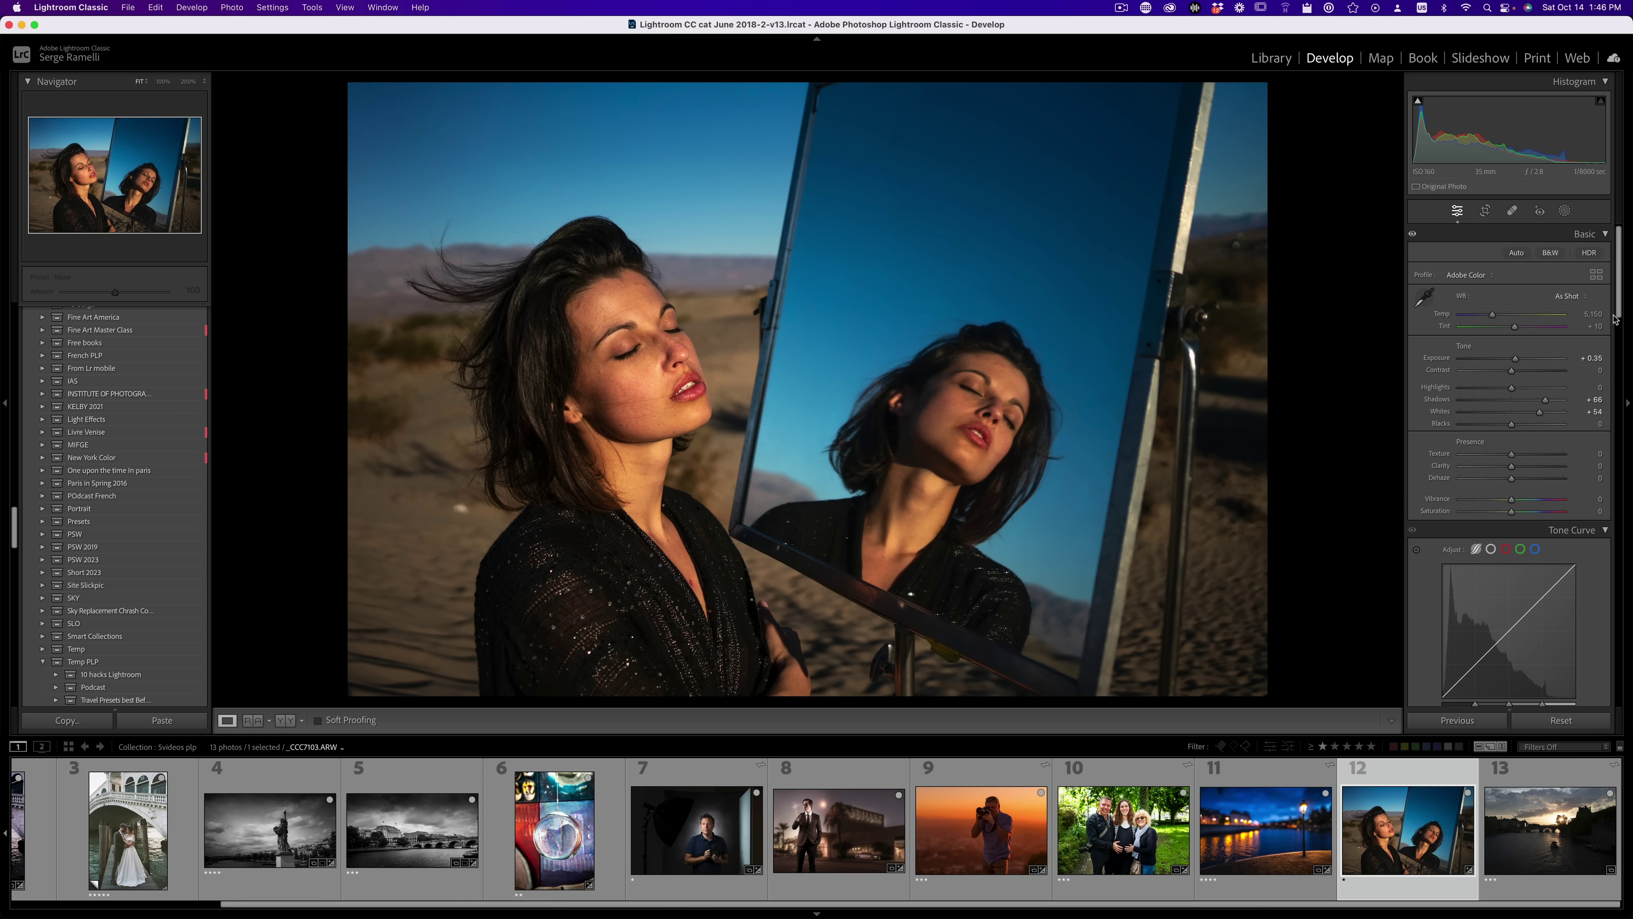
scroll(1606, 436, down, 10)
scroll(1606, 437, down, 10)
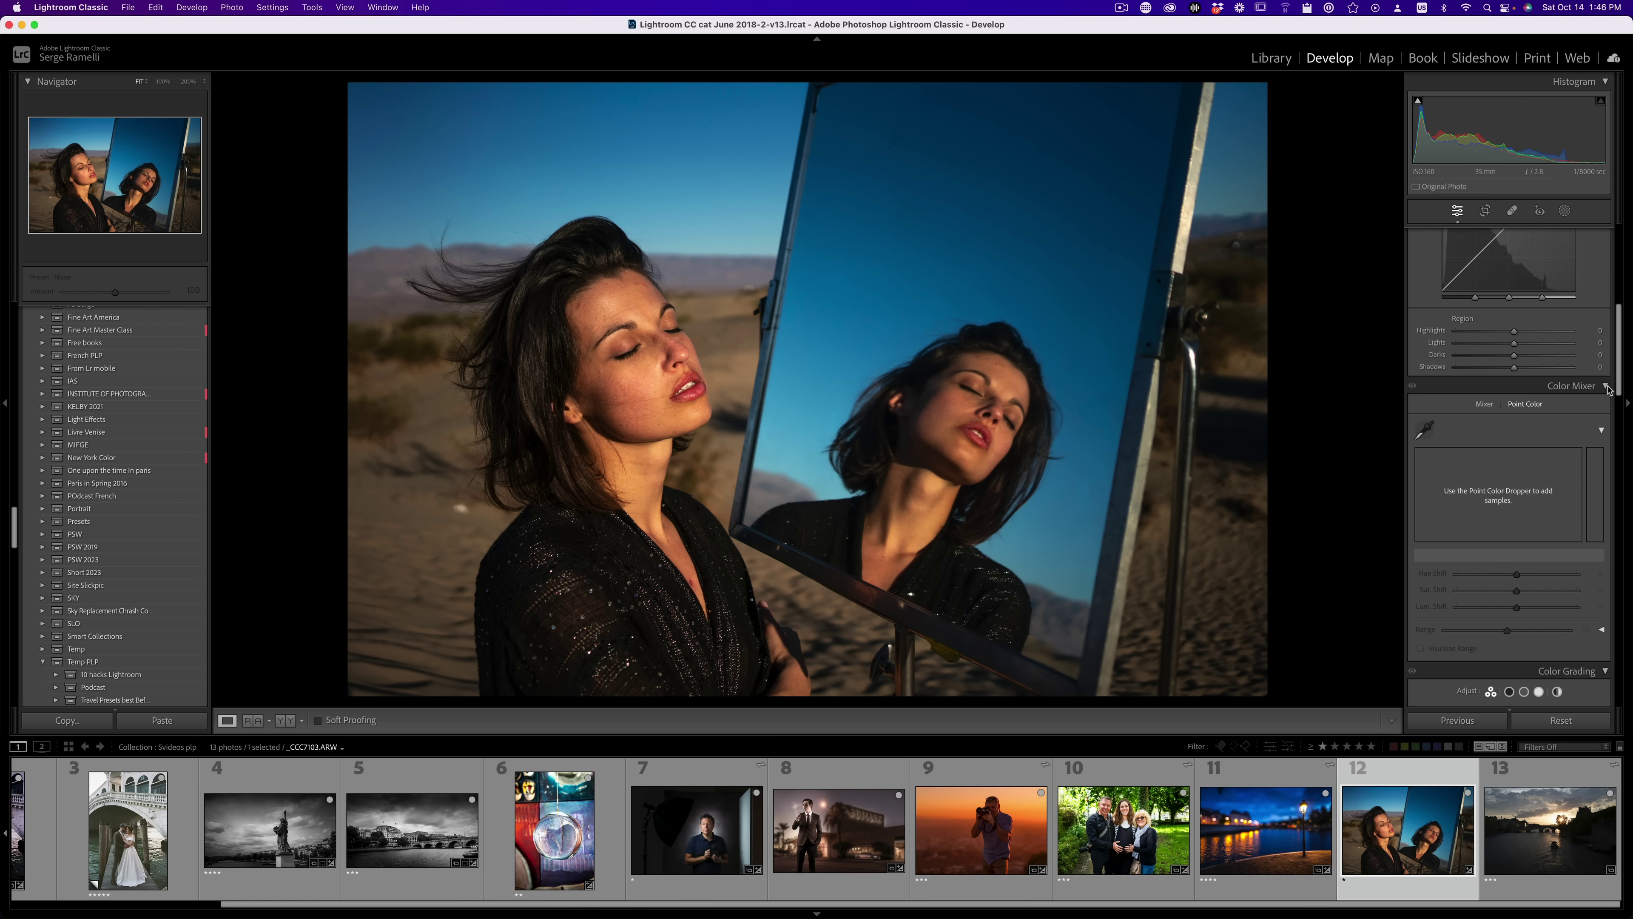
scroll(1609, 576, down, 5)
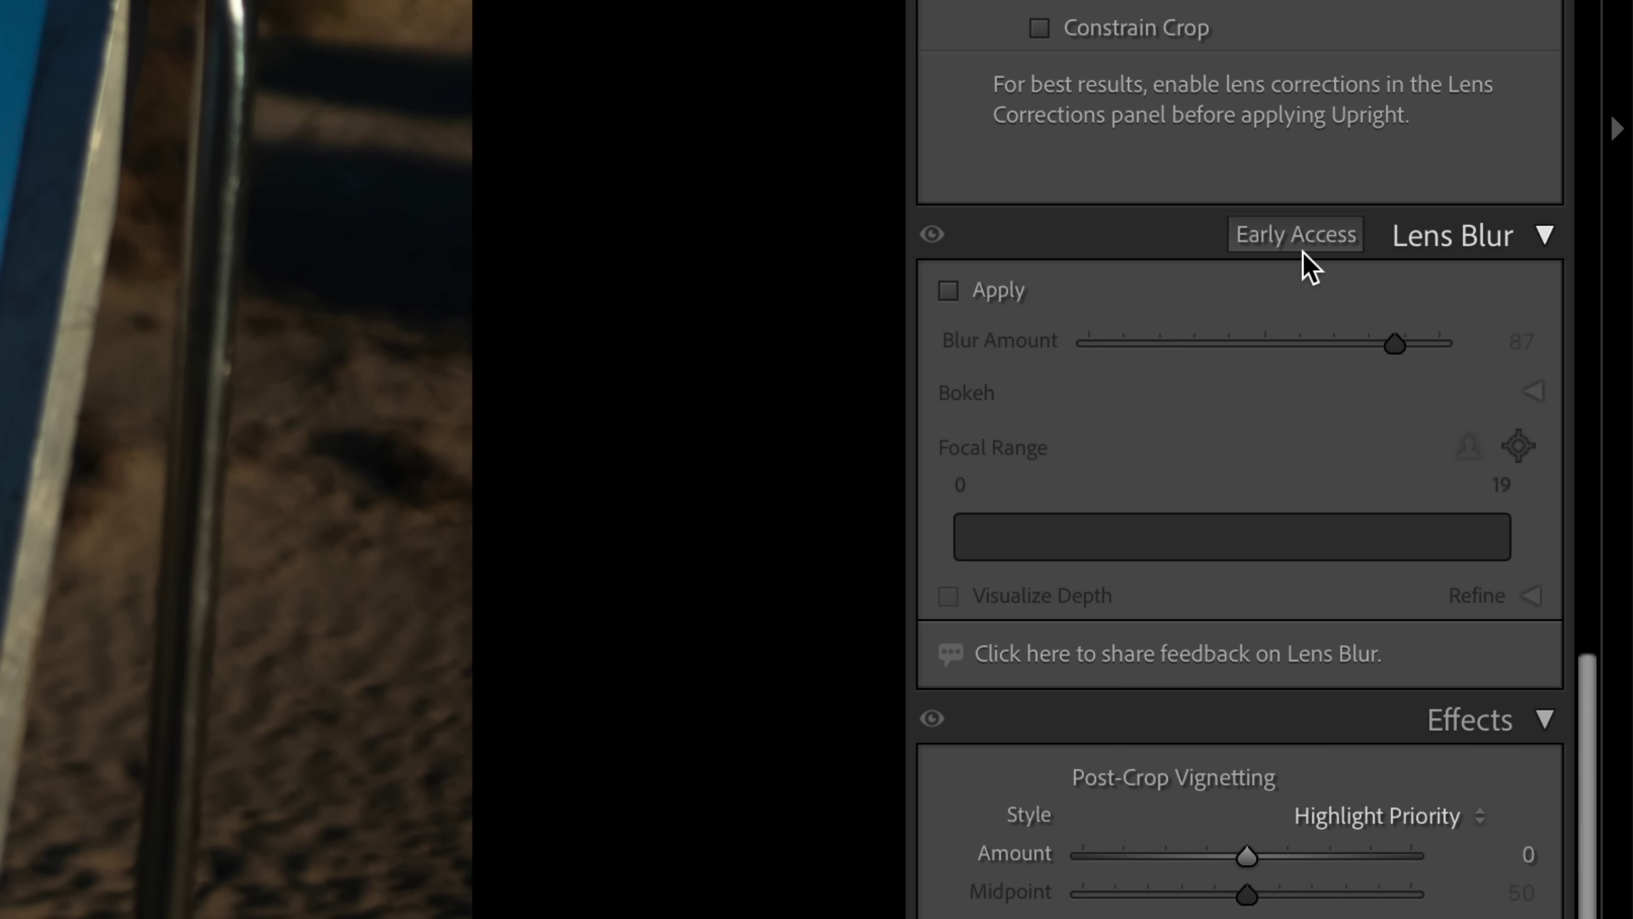
click(971, 292)
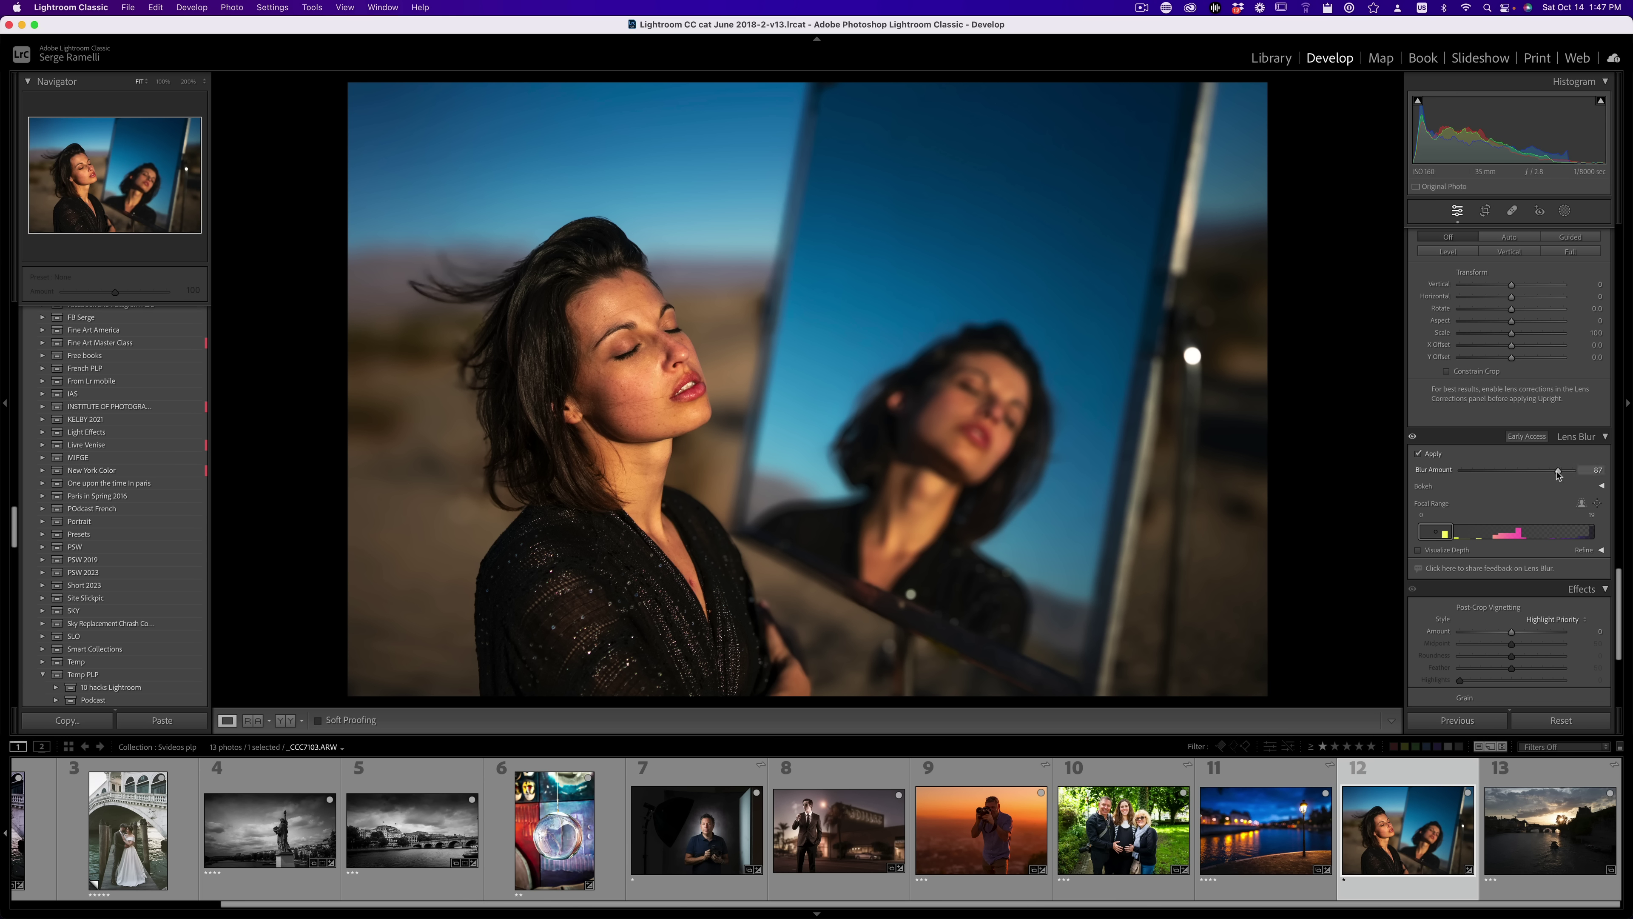
Set the Lens Blur amount to 86 and auto-set the focal range on the subject
drag(1559, 472, 1575, 472)
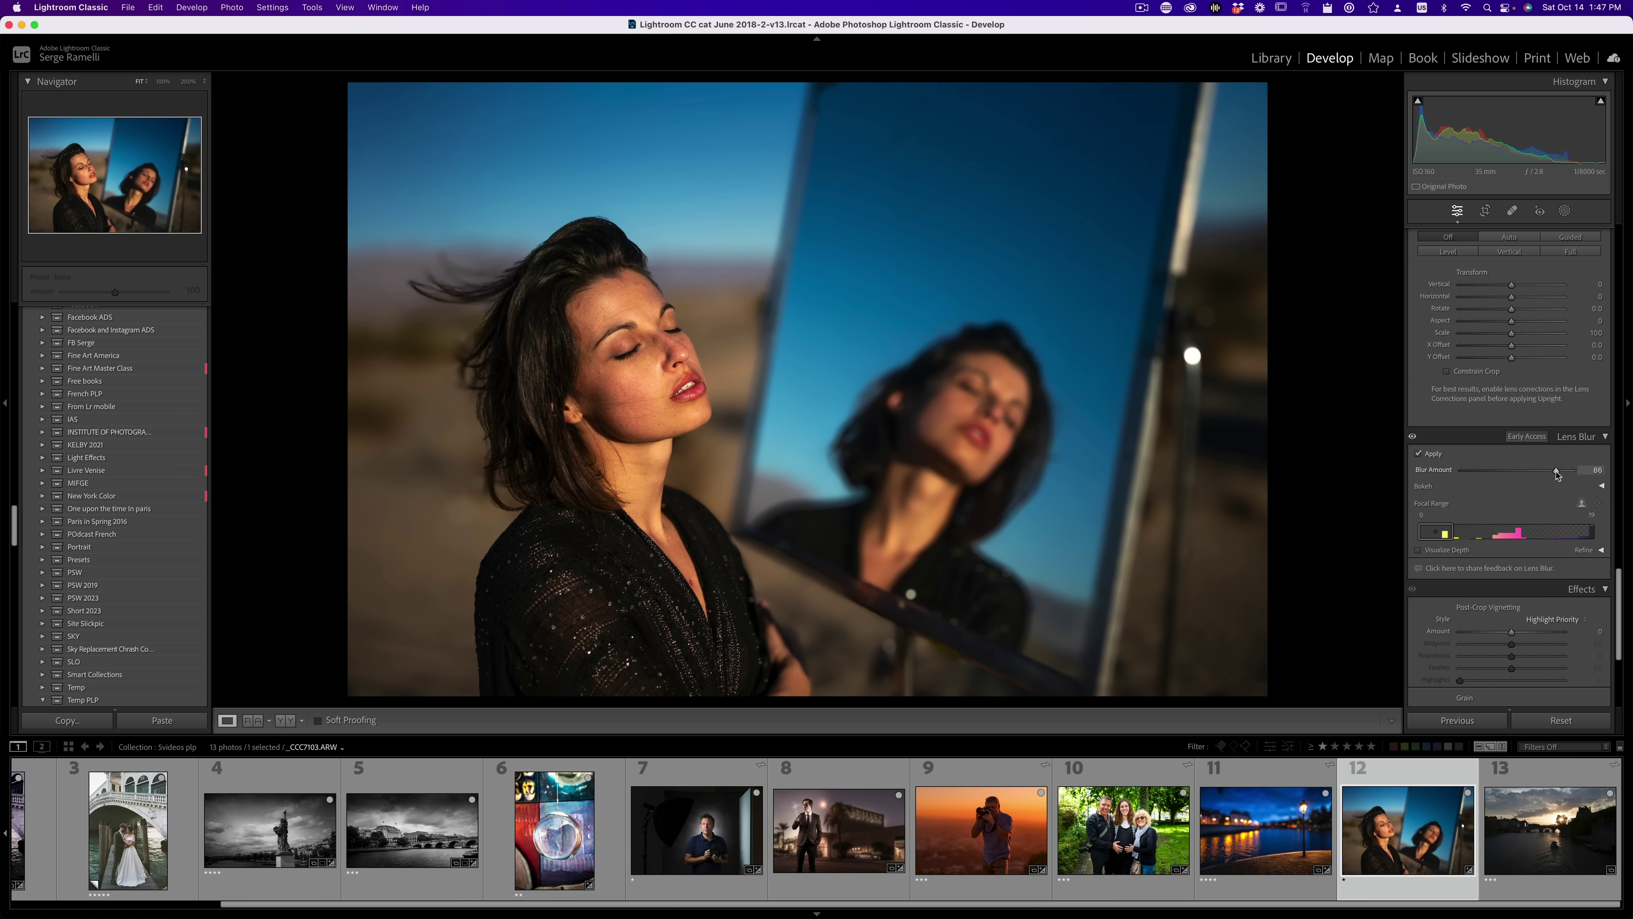
drag(1573, 472, 1557, 472)
click(1581, 503)
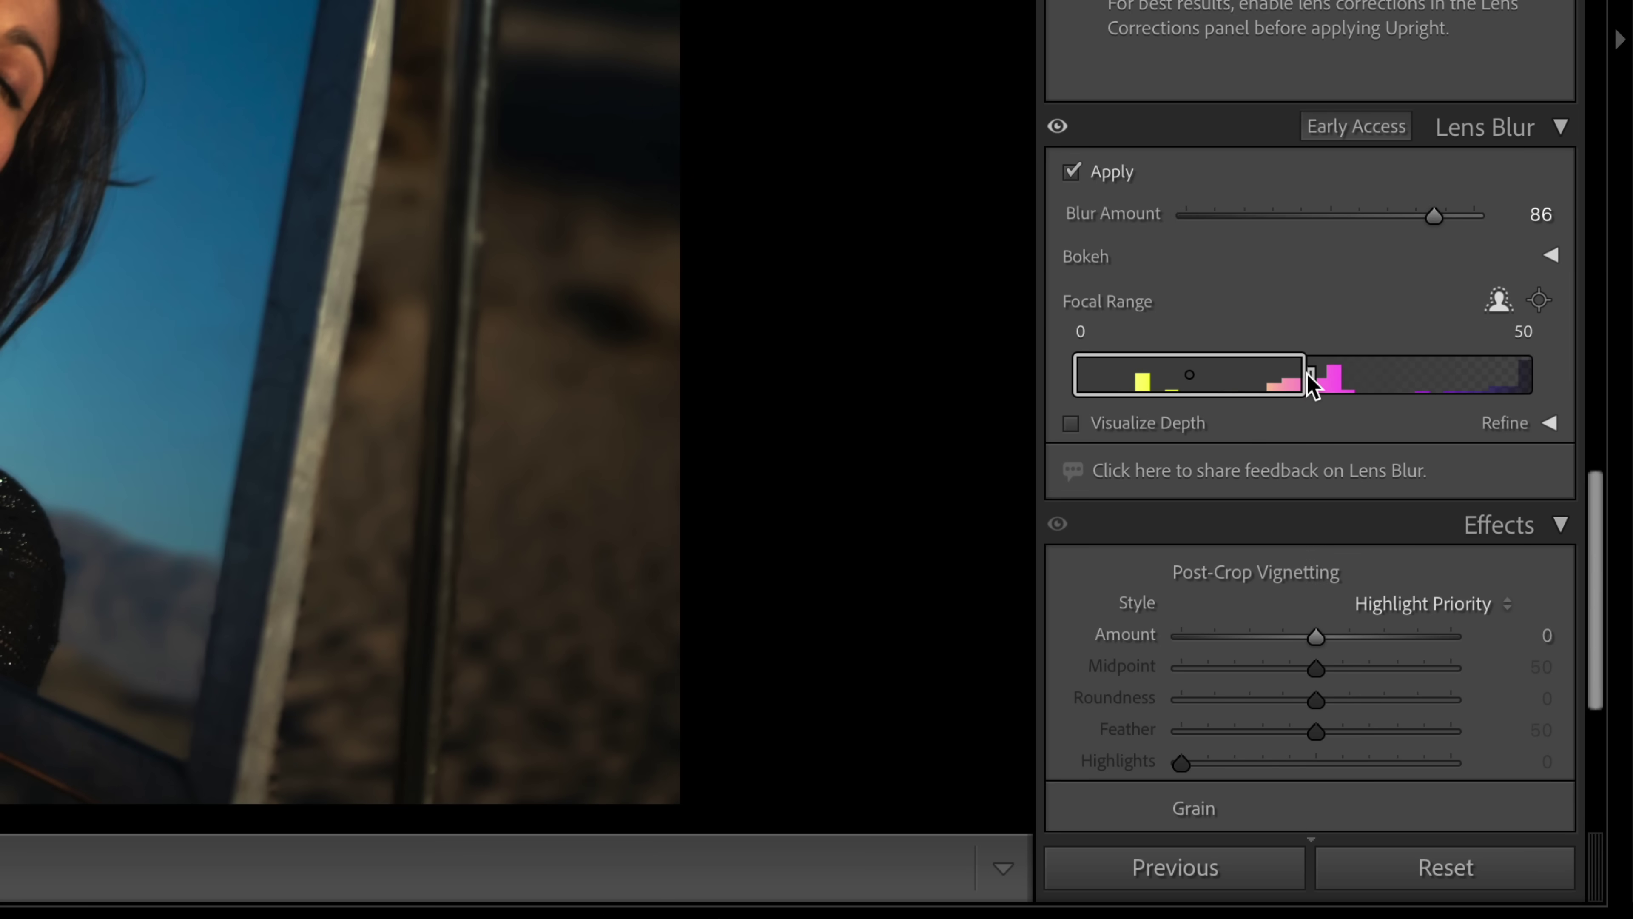
Narrow the focal range, test it on the reflection, then settle at about 8–30 on the woman
drag(1452, 488, 1390, 493)
drag(1195, 396, 1177, 400)
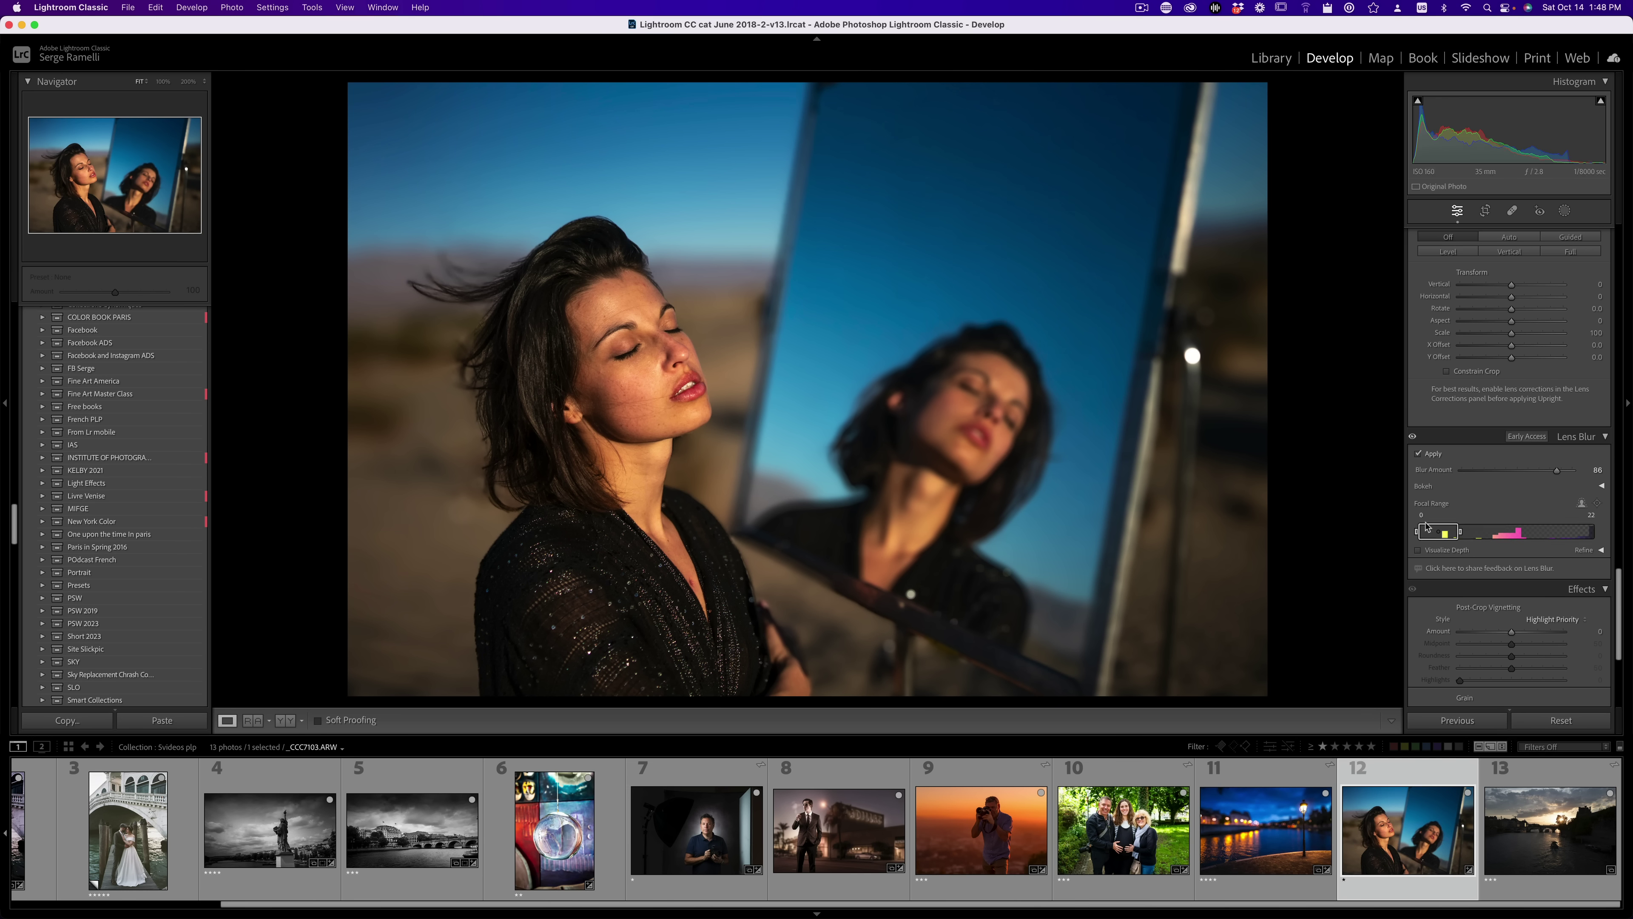
drag(1441, 534, 1502, 536)
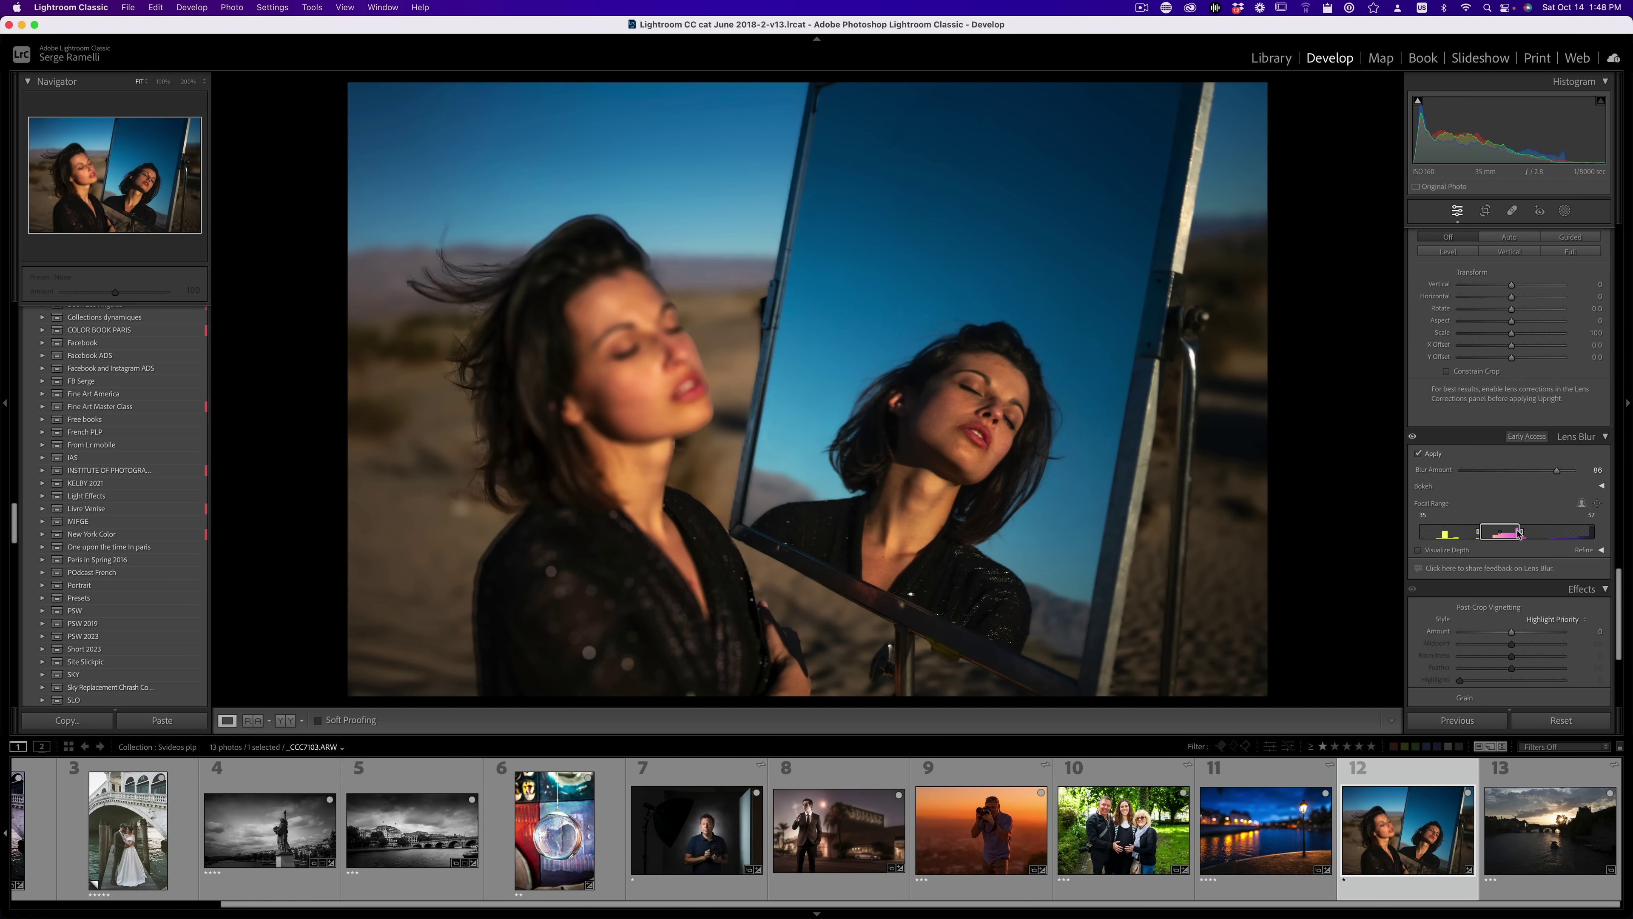
drag(1517, 539, 1459, 539)
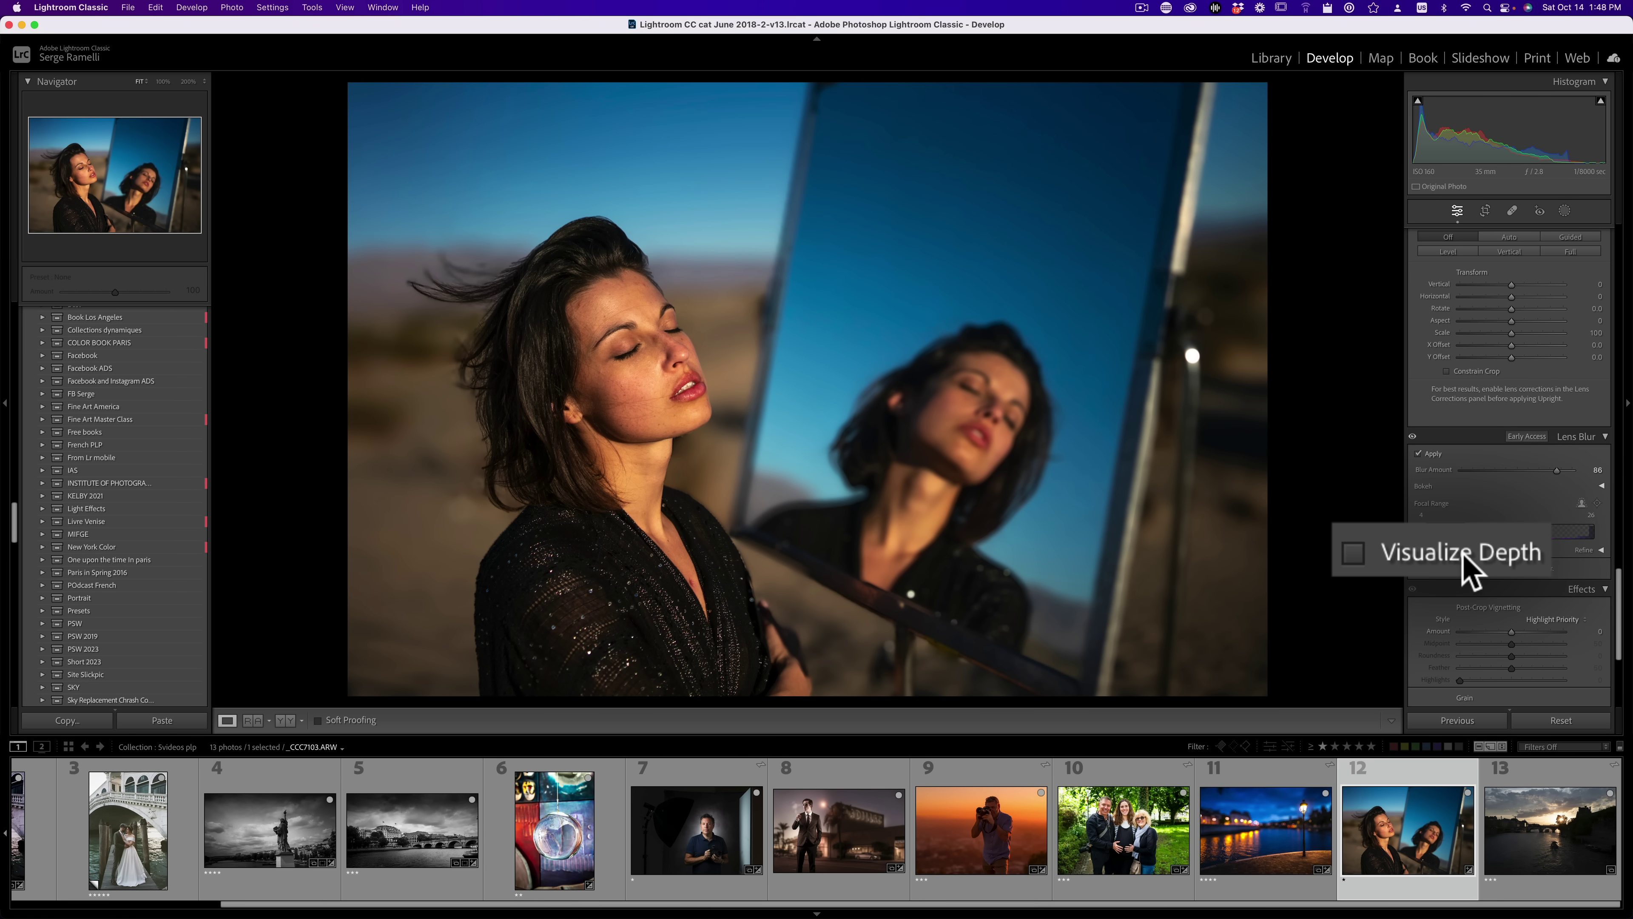
Preview the mirror portrait's depth map, hide it, then switch to the family park portrait
click(1449, 551)
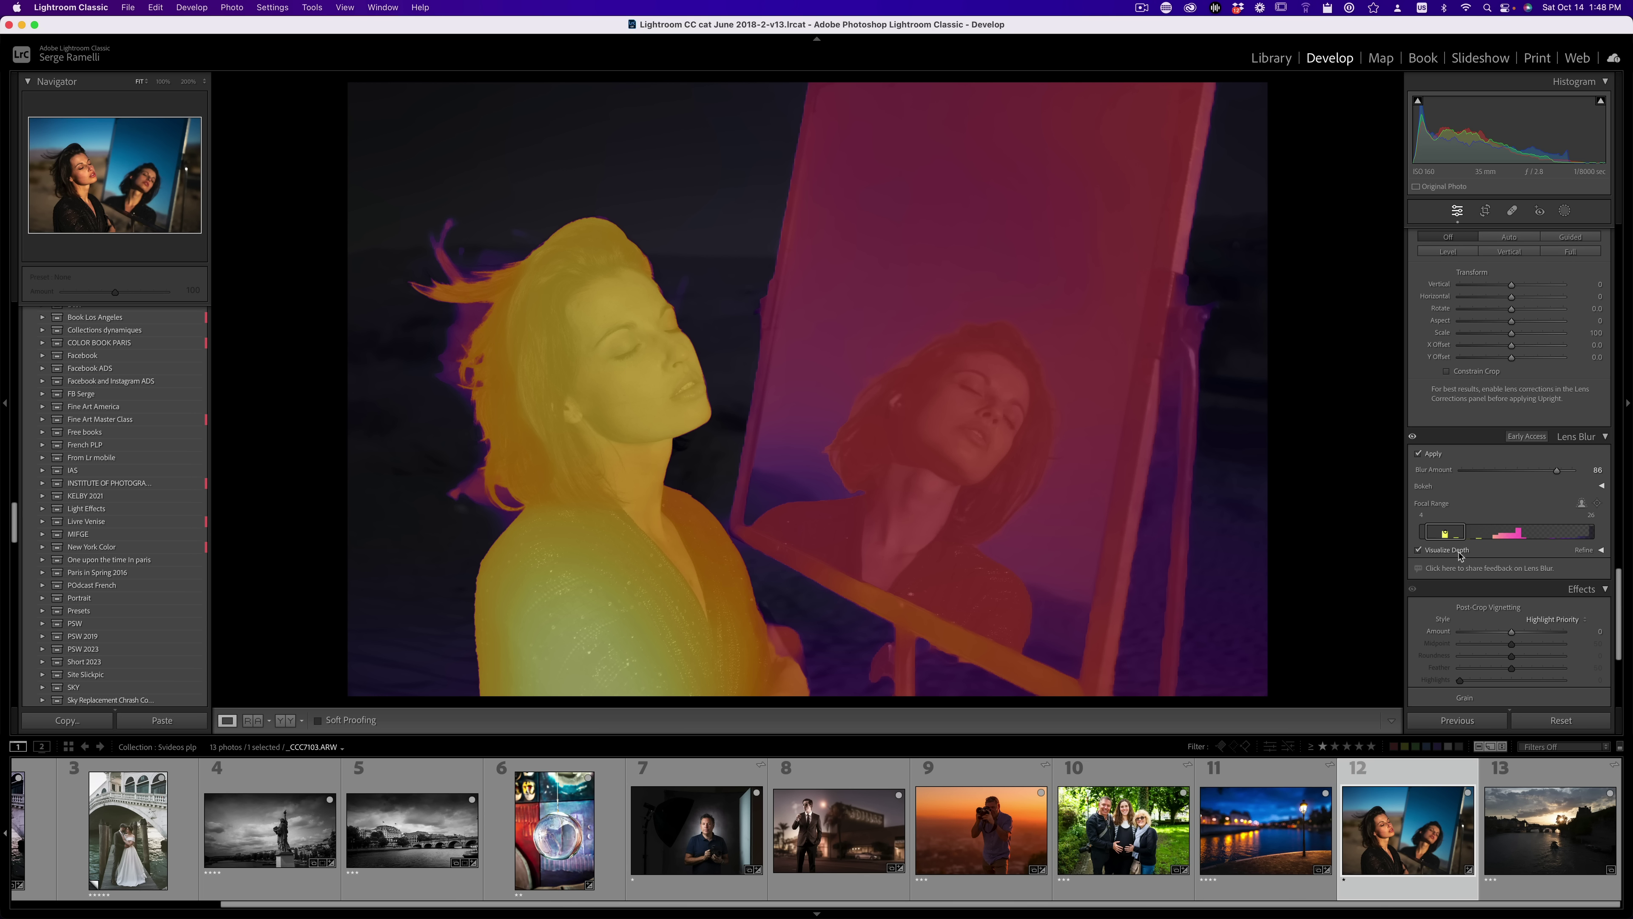
mouse_move(1453, 538)
click(1438, 552)
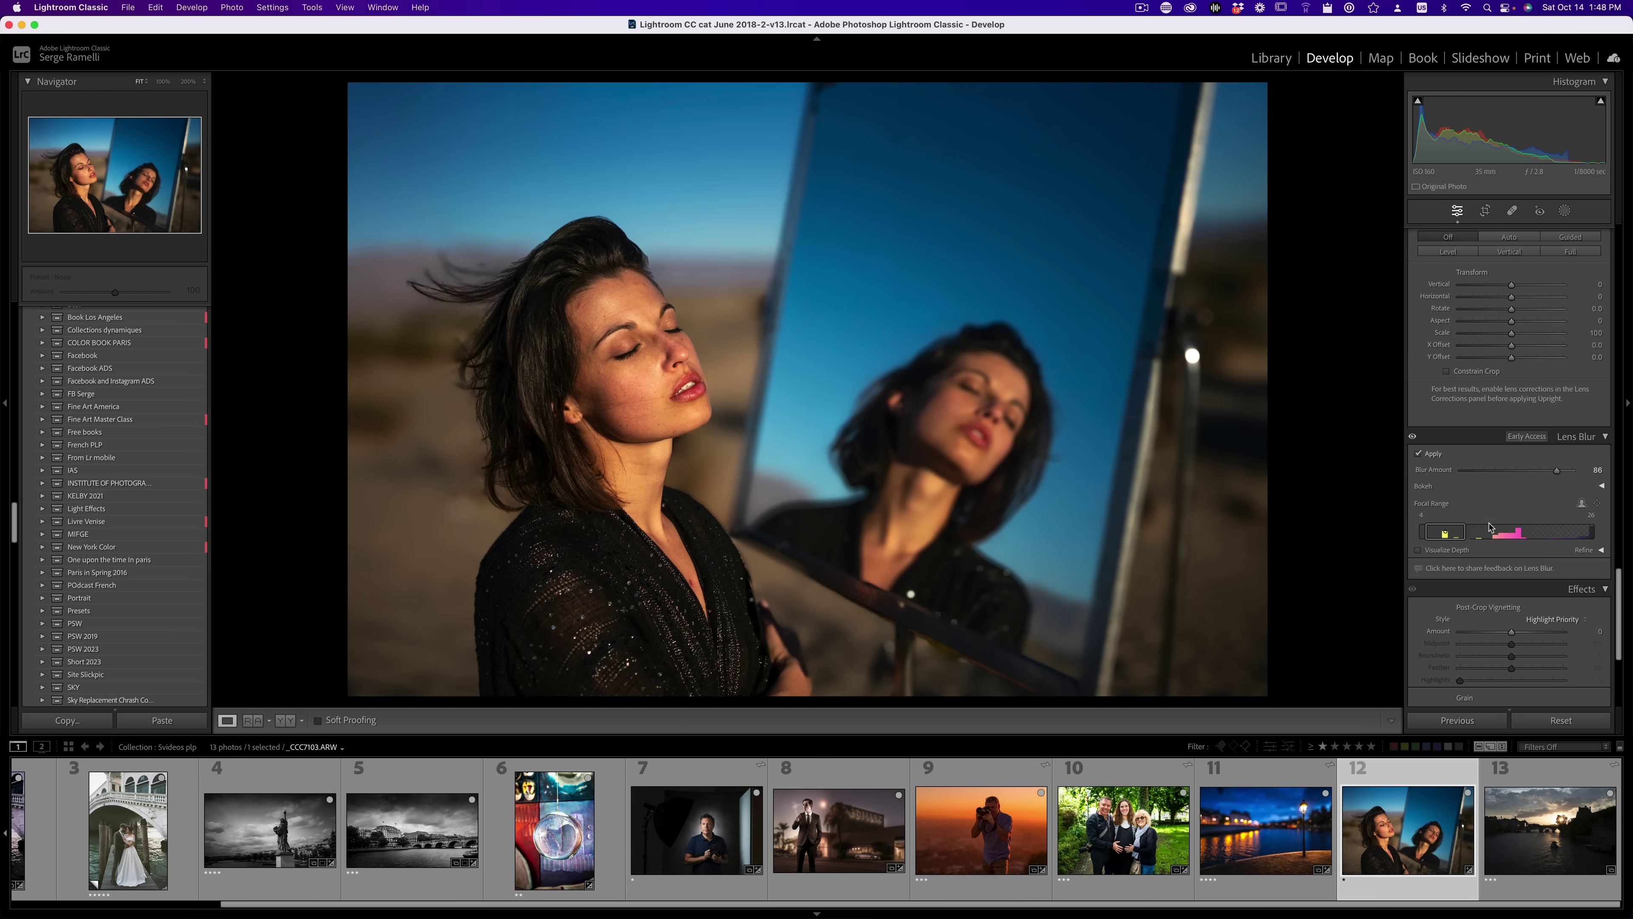
click(1142, 776)
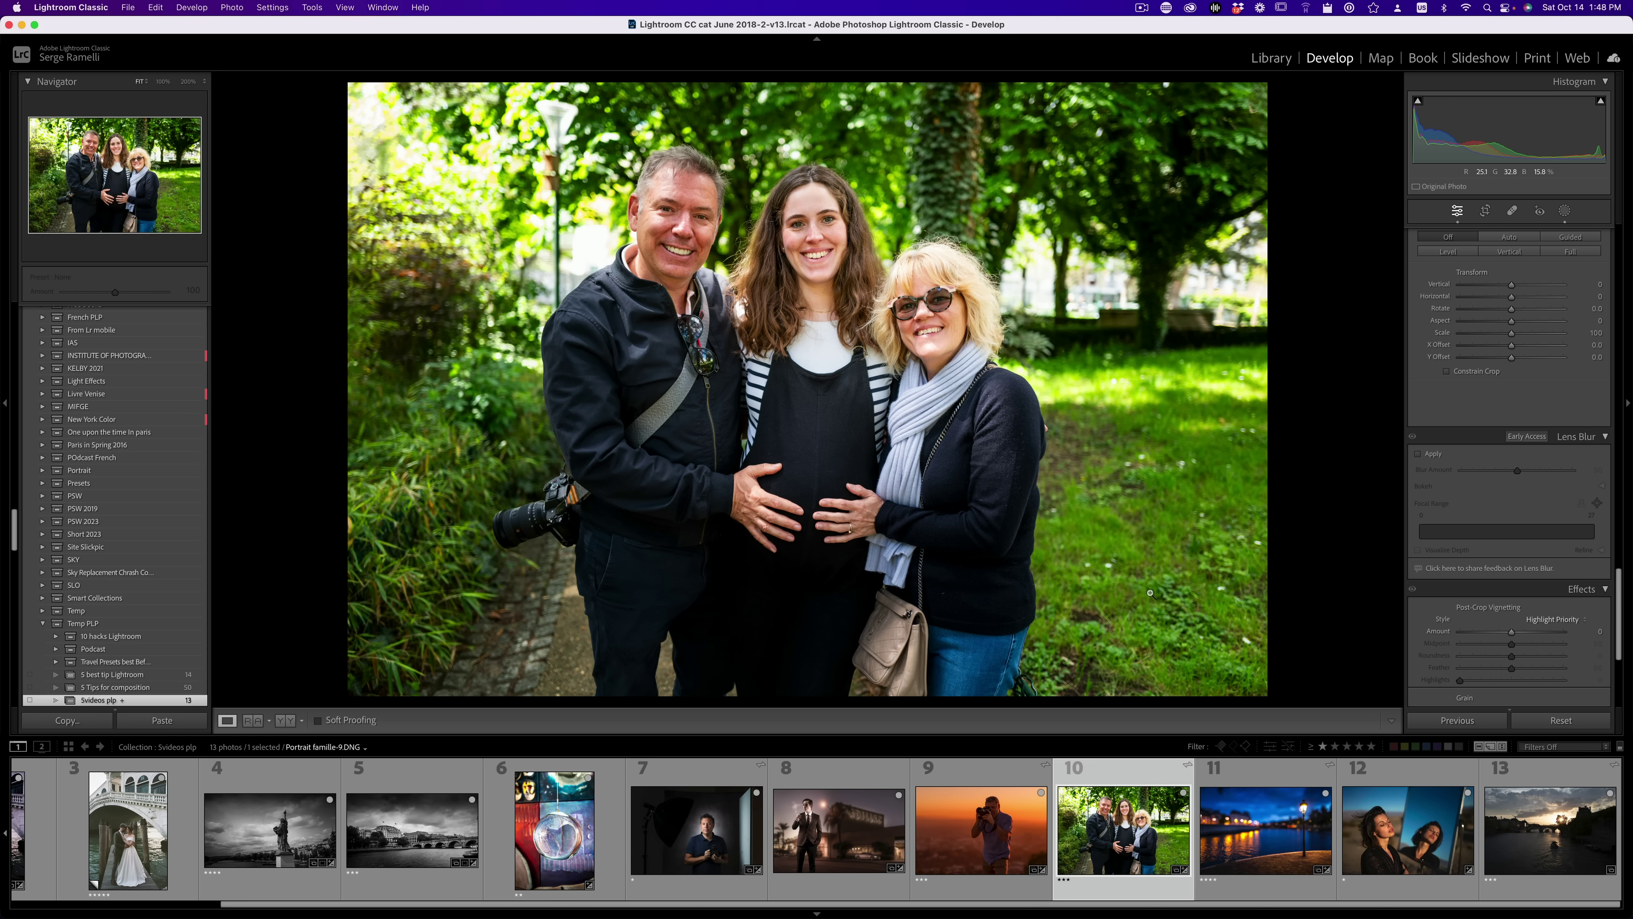
Apply Lens Blur to the family portrait, raising Blur Amount from 50 to 70
click(1419, 455)
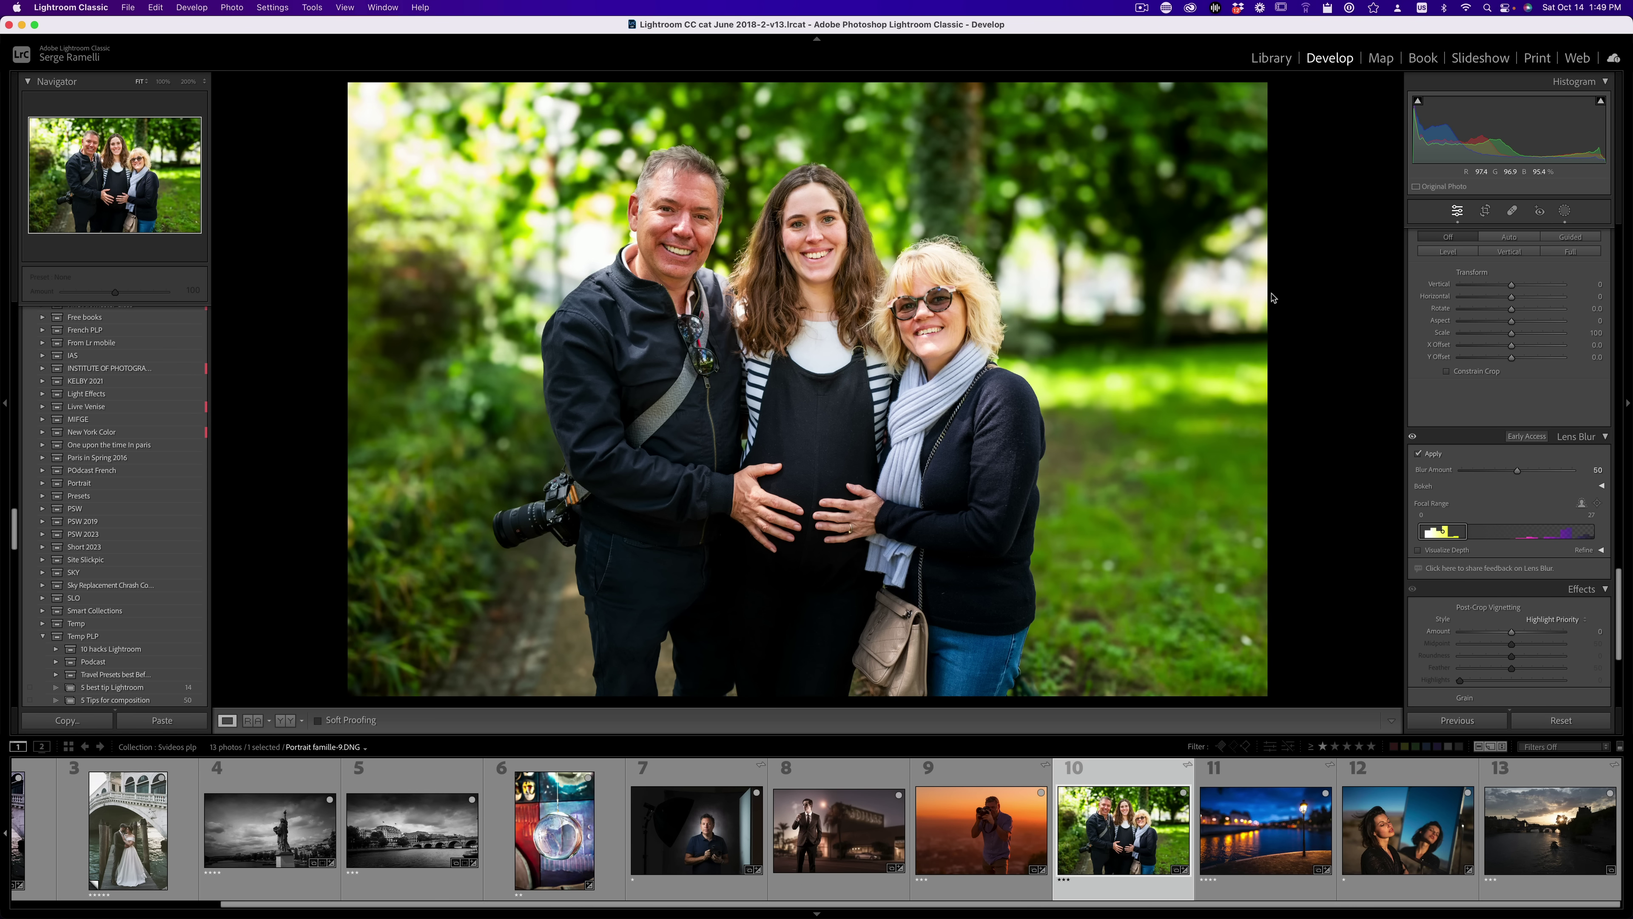
drag(1517, 470, 1541, 470)
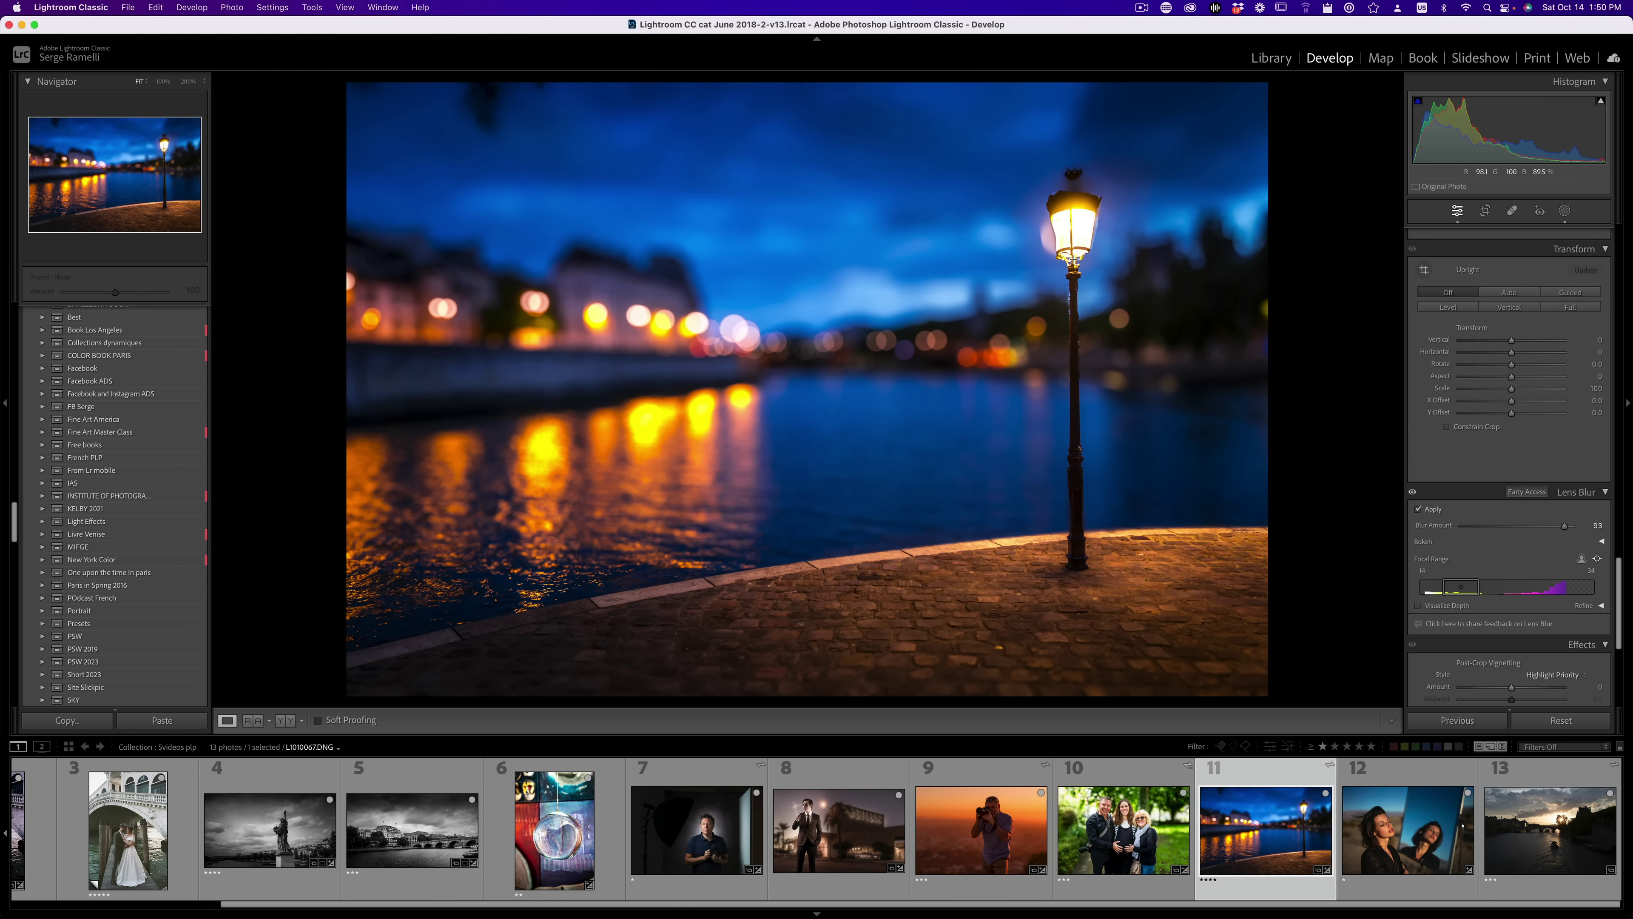
Shift the lamppost photo's Lens Blur focal range to 10–30
drag(1461, 586, 1491, 587)
scroll(116, 508, up, 1)
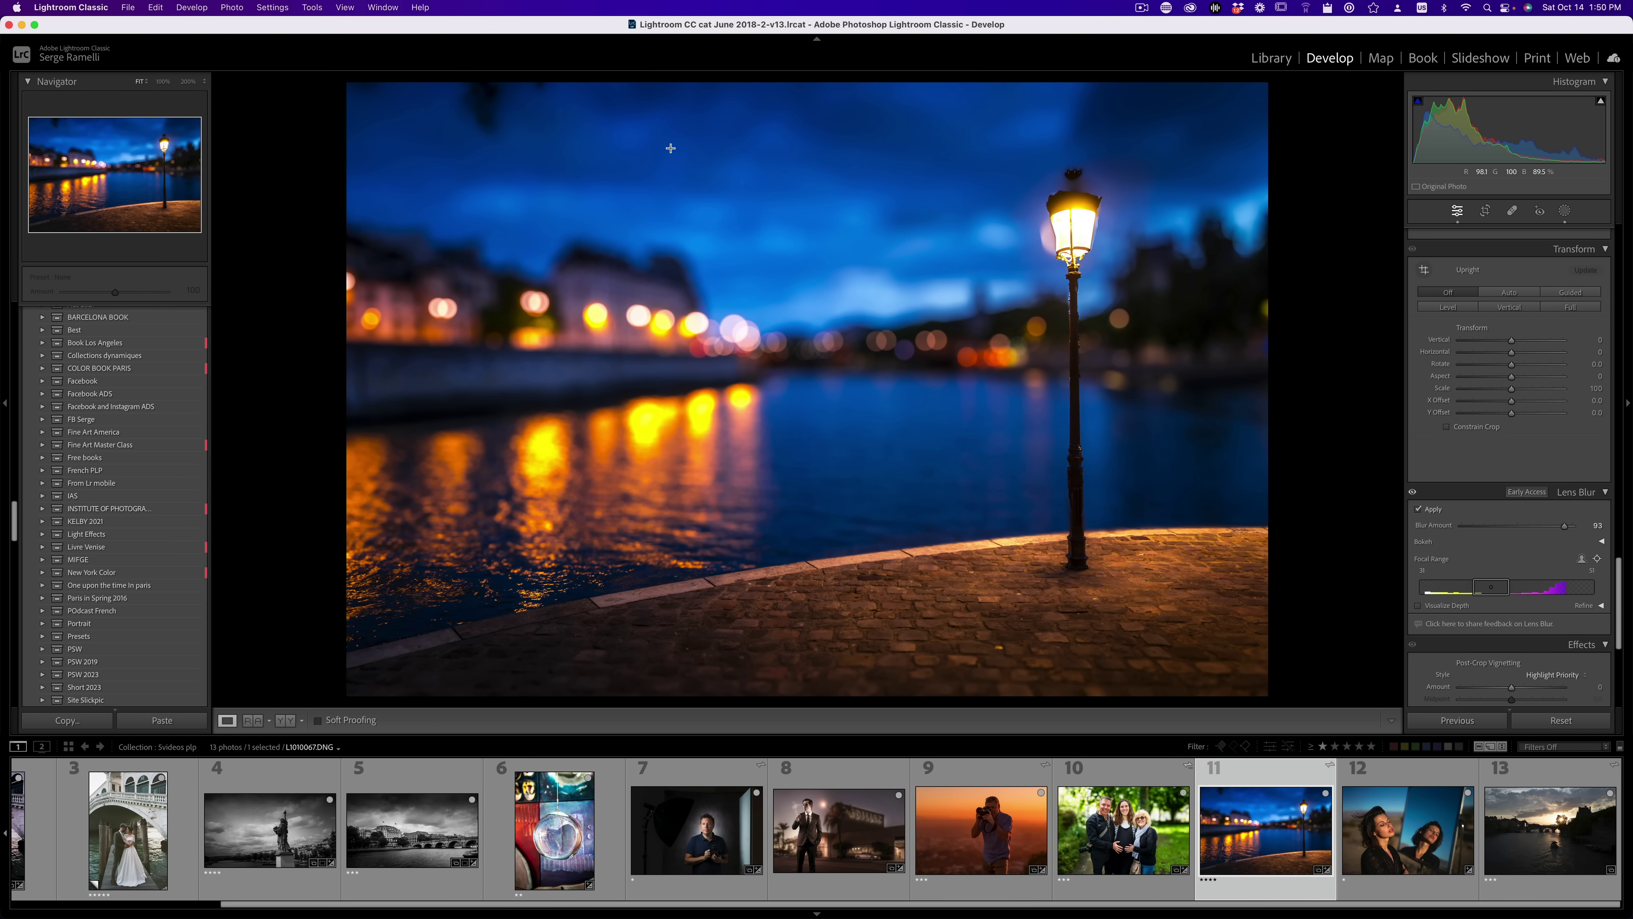
drag(1492, 589, 1456, 591)
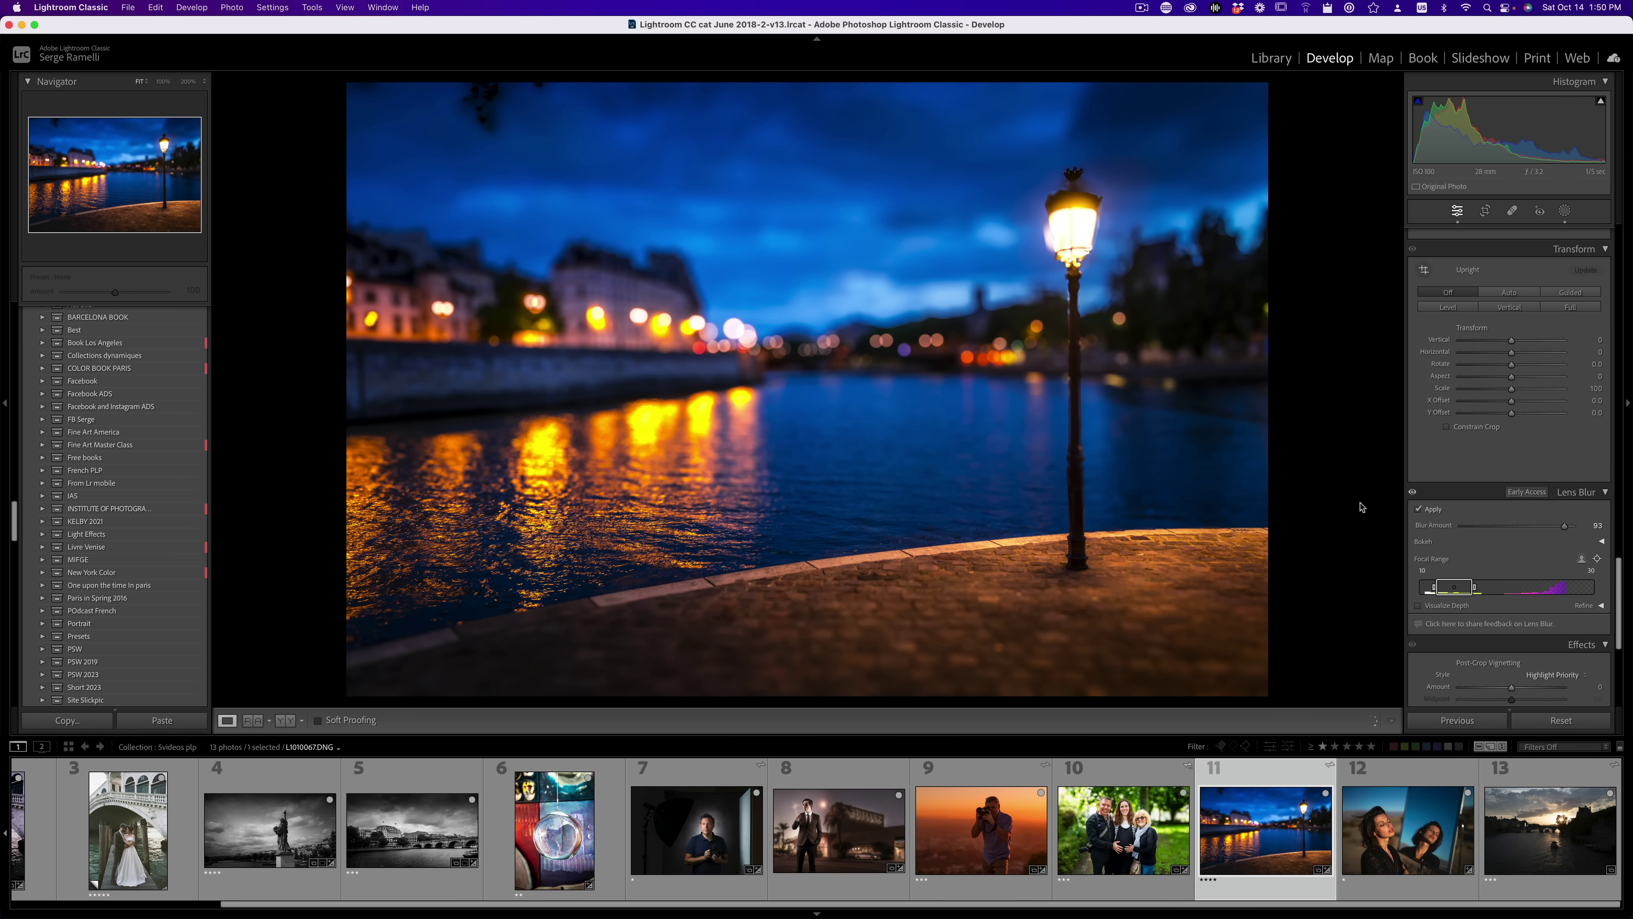
Compare the photo with Lens Blur off and on, then open the Seine sunset photo
click(1418, 509)
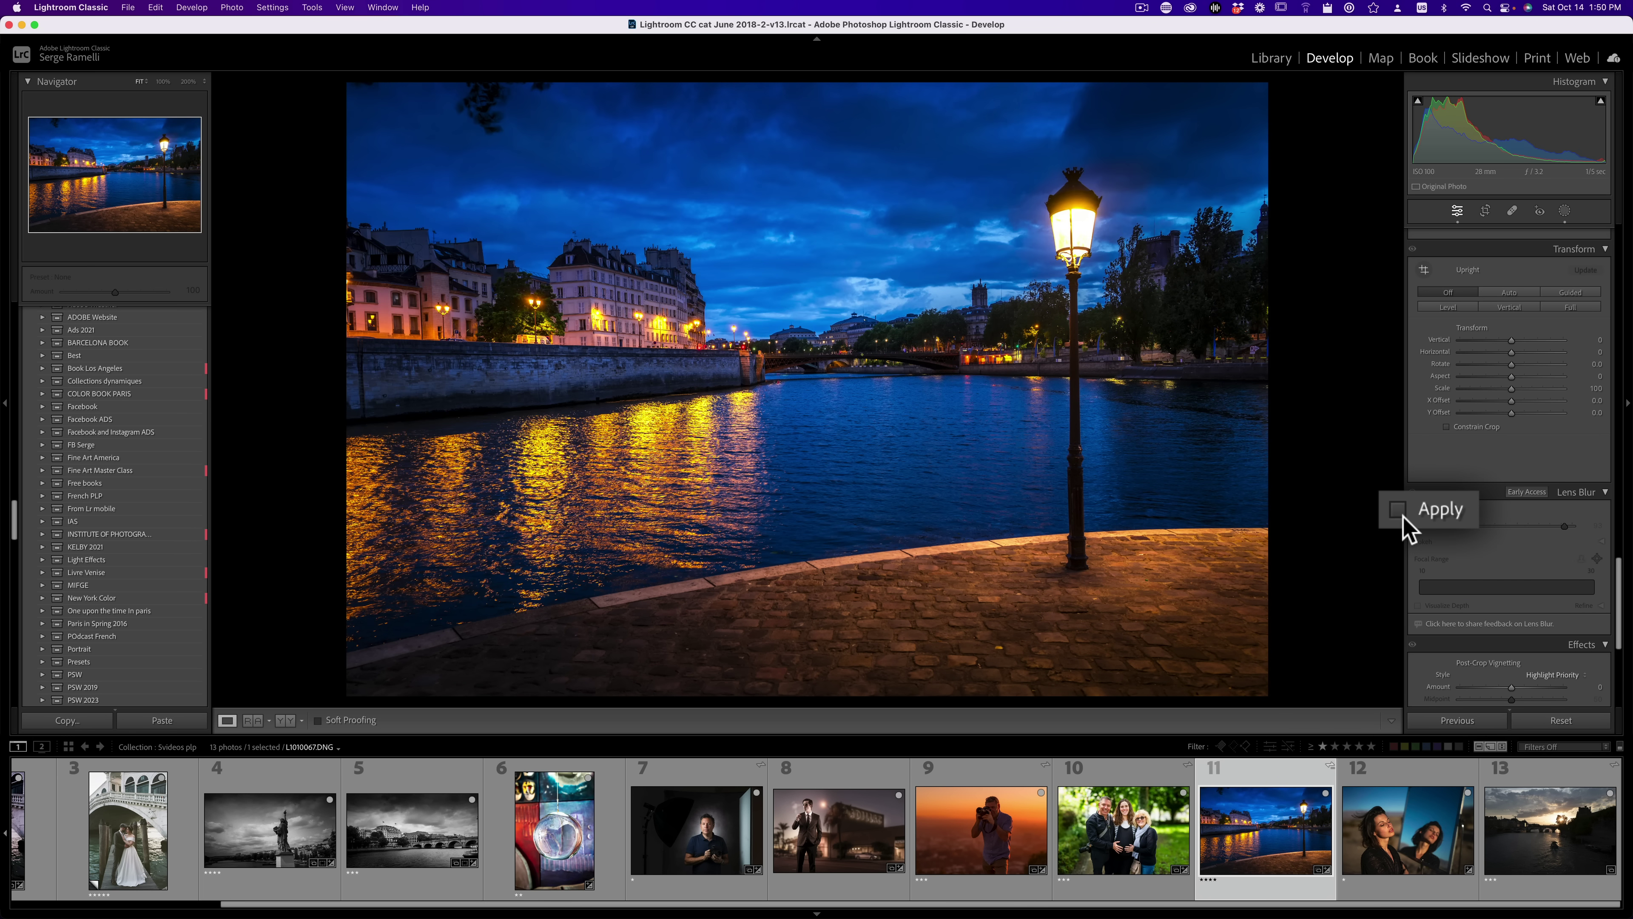
click(1403, 518)
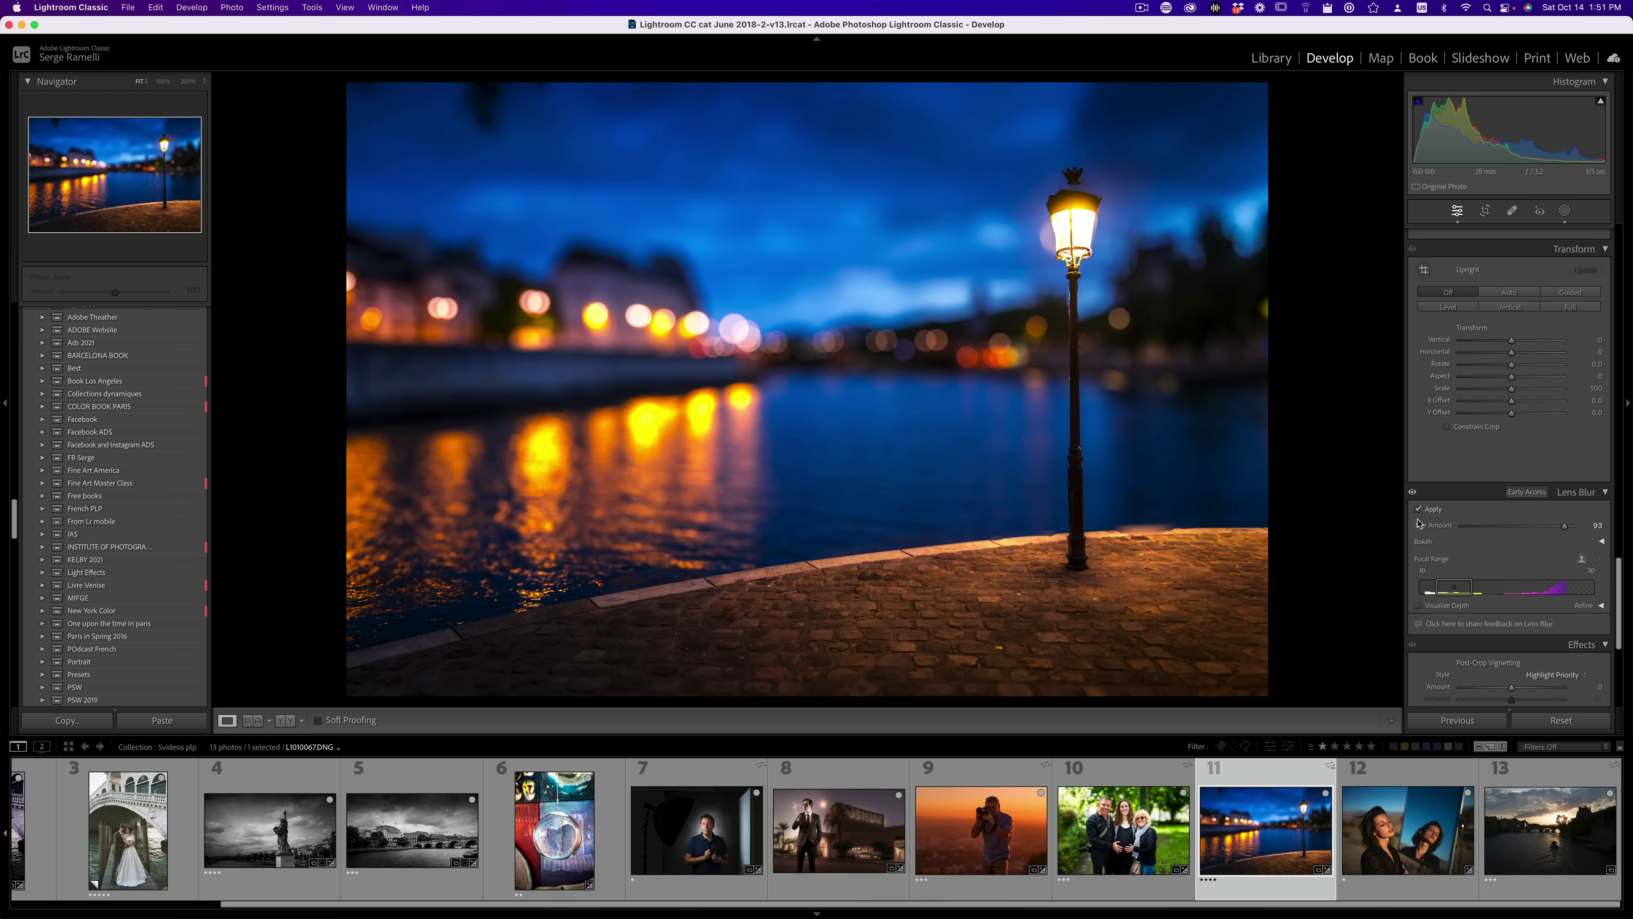
click(1528, 815)
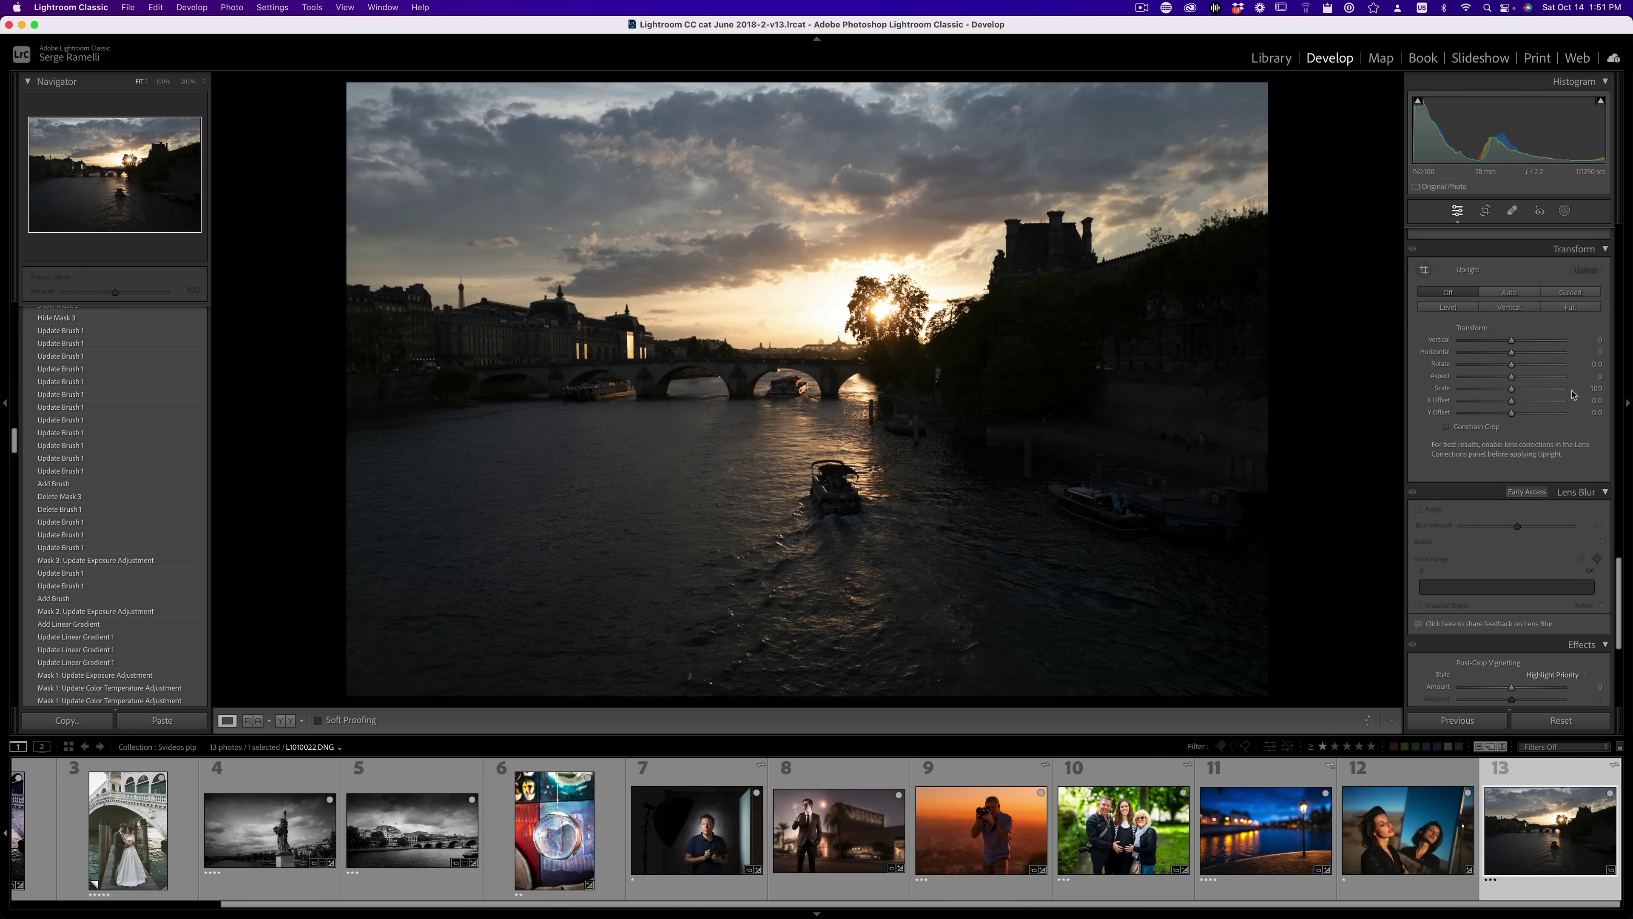
Set Shadows +100, Highlights −54, Blacks −47, Whites +37, Temp 7,694, Tint +65, Exposure +0.10
scroll(1511, 482, up, 10)
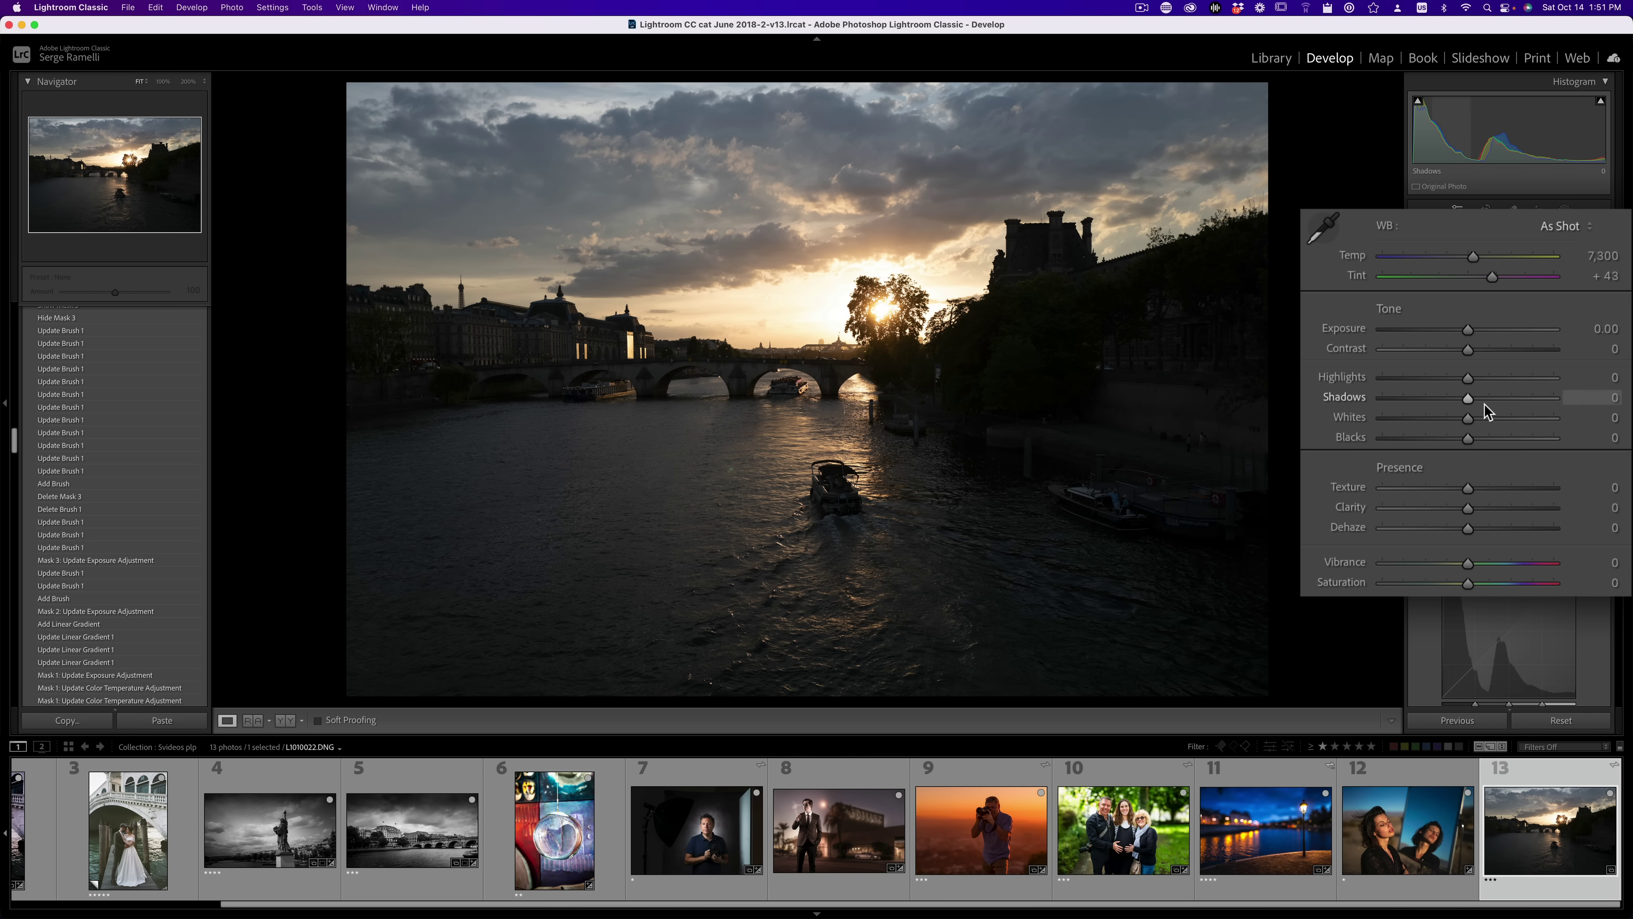
drag(1467, 397, 1421, 379)
drag(1469, 438, 1501, 422)
drag(1474, 264, 1505, 276)
drag(1469, 348, 1488, 351)
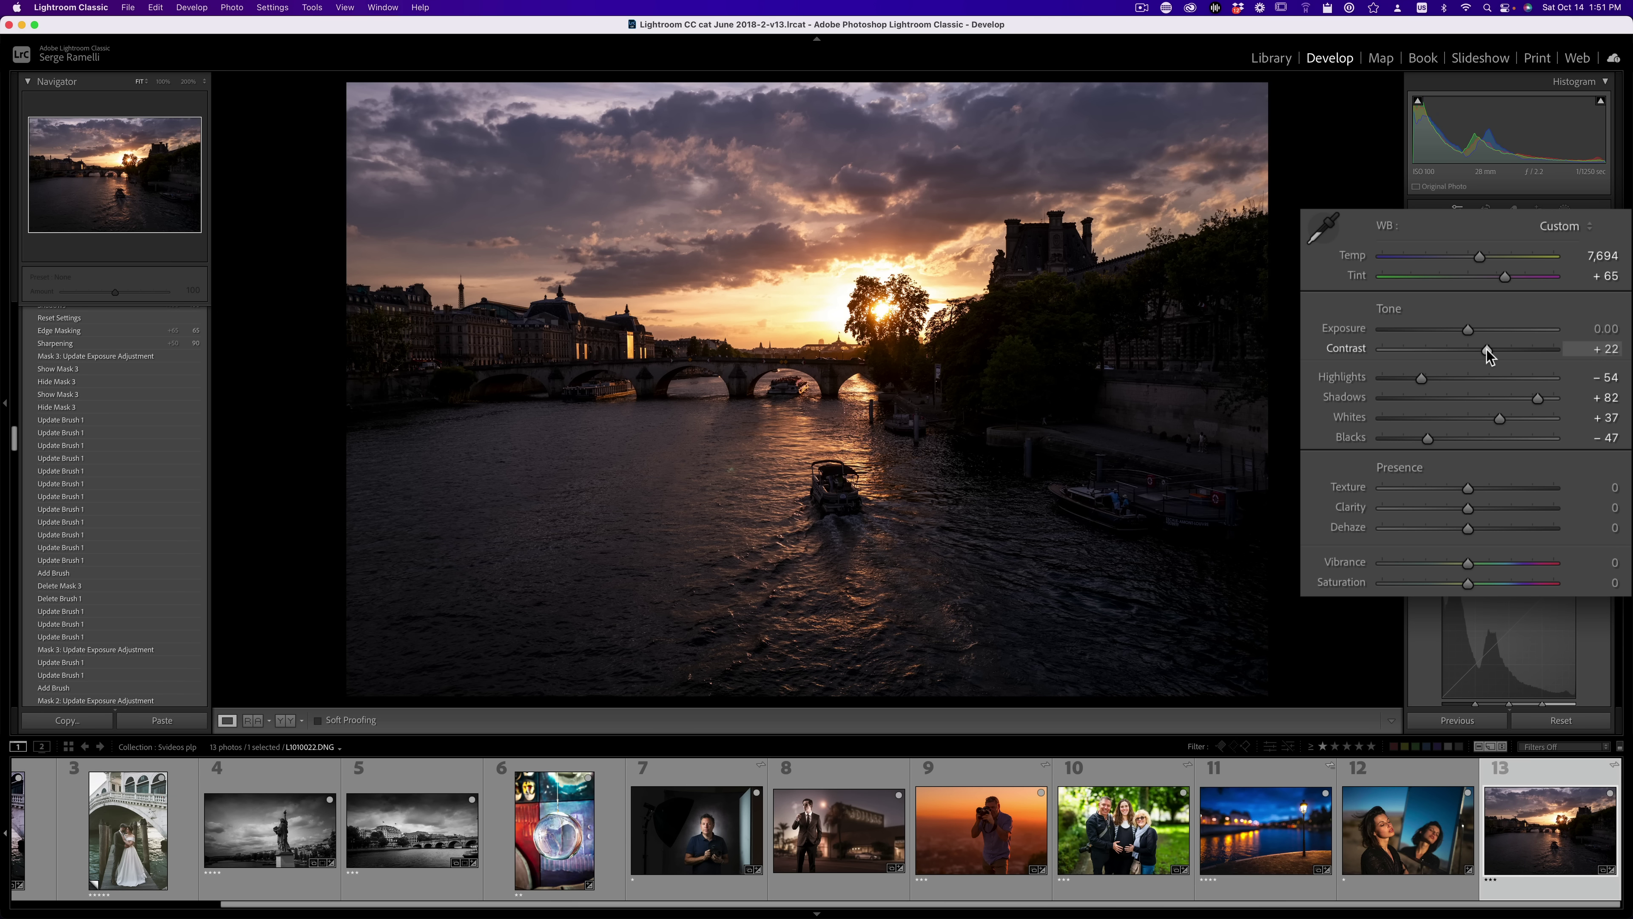
drag(1540, 405, 1555, 403)
drag(1469, 333, 1472, 336)
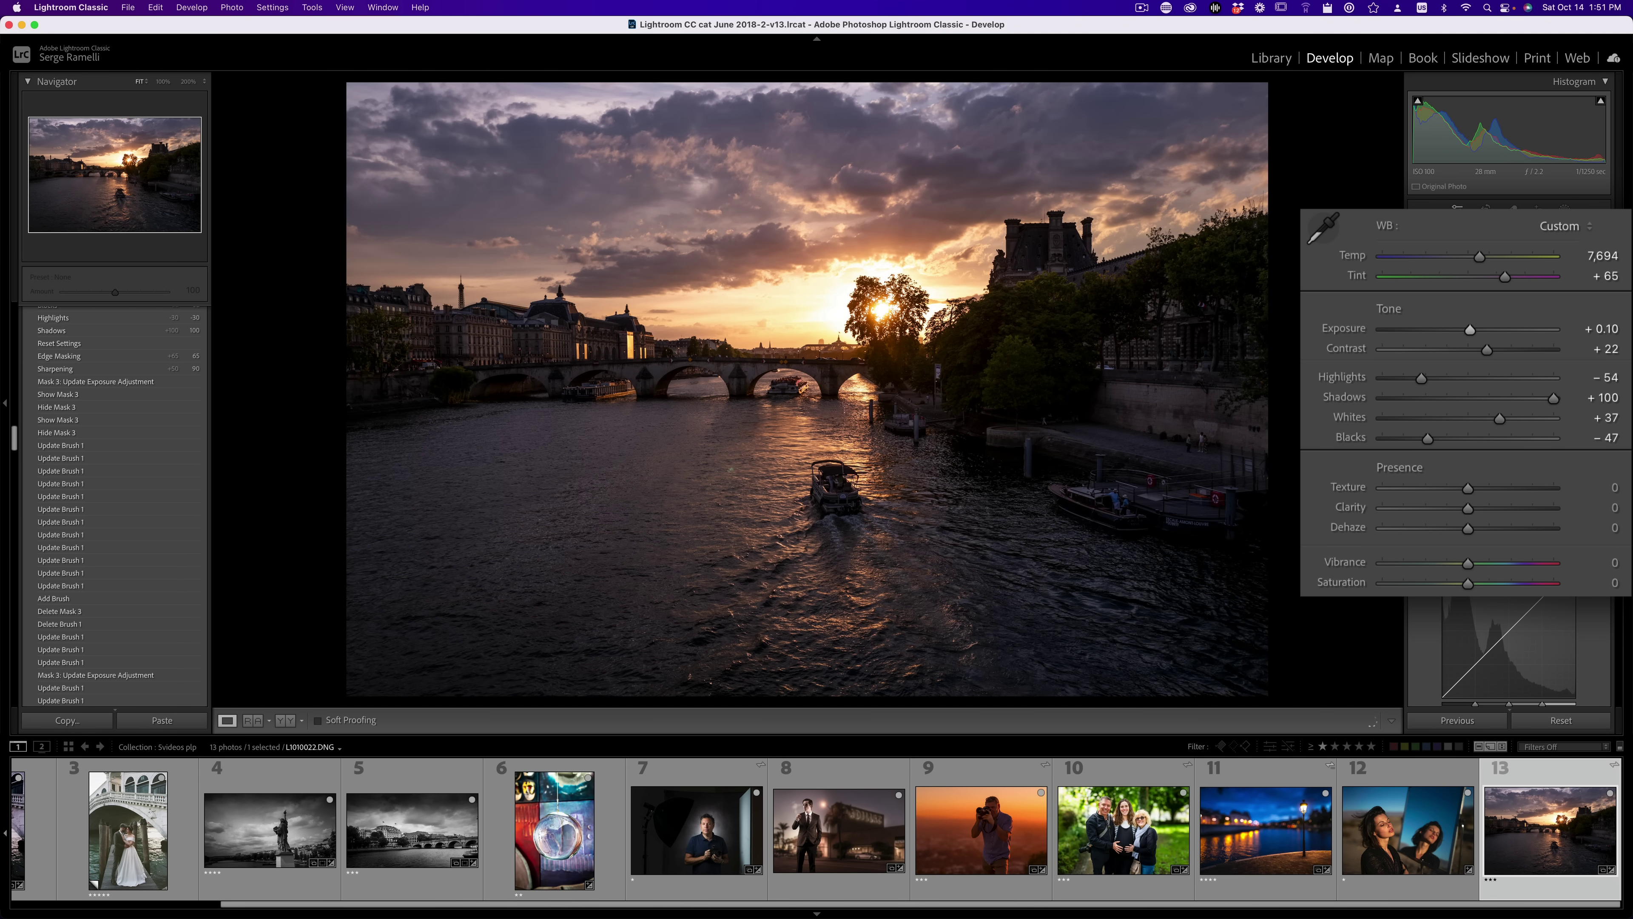
Crop the sunset photo to a 16 x 9 ratio and reposition it within the frame
key(r)
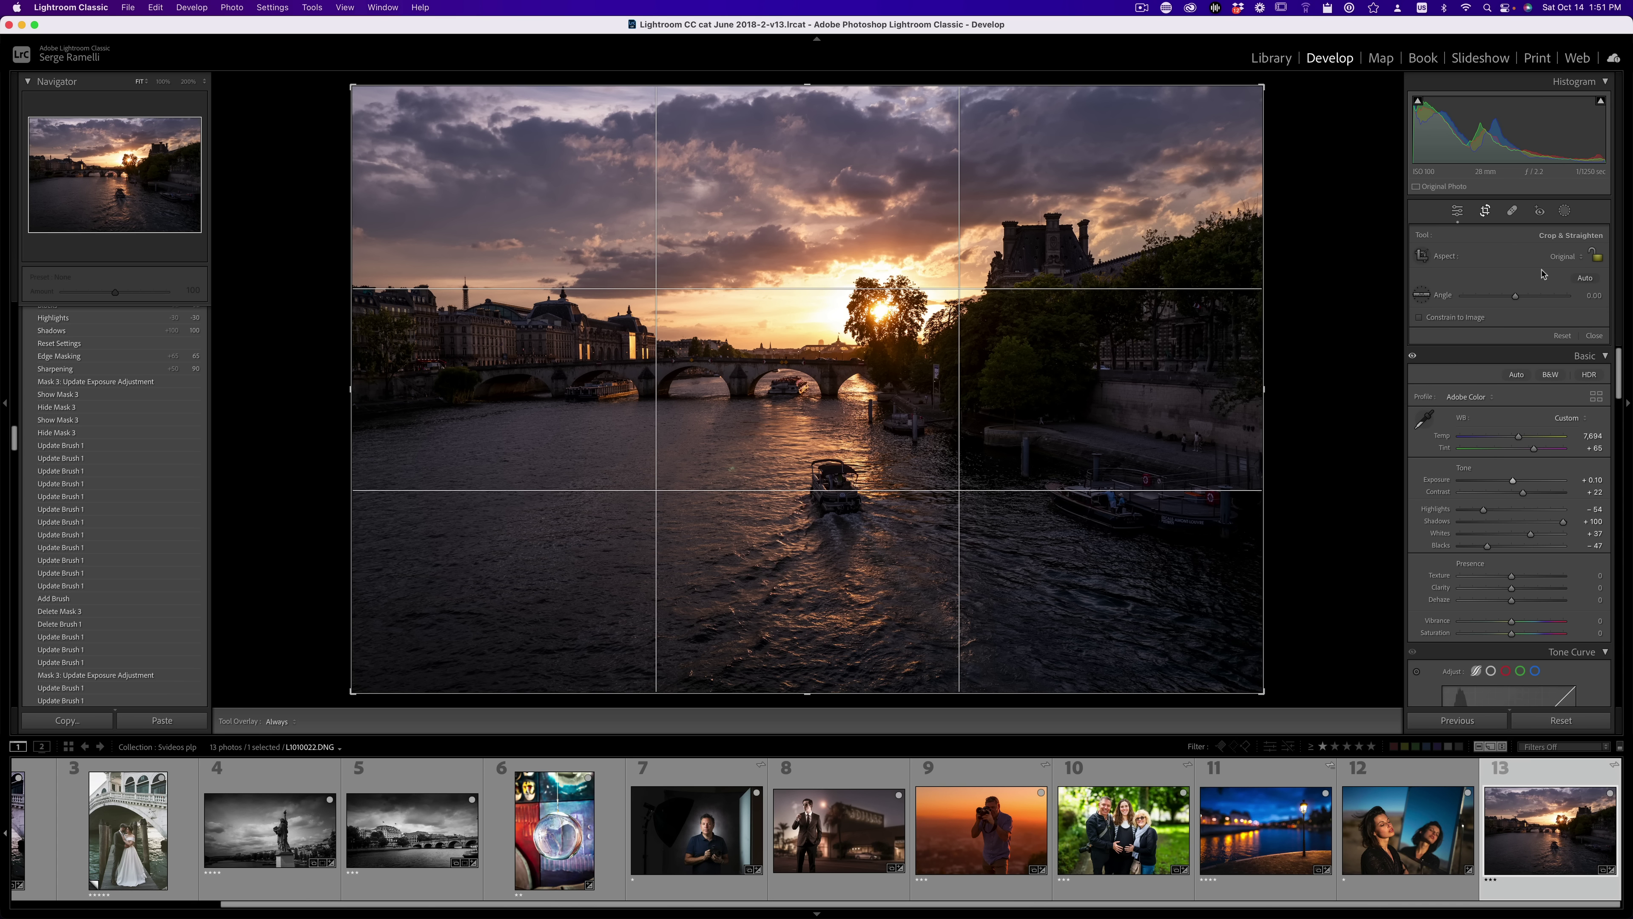
click(1559, 257)
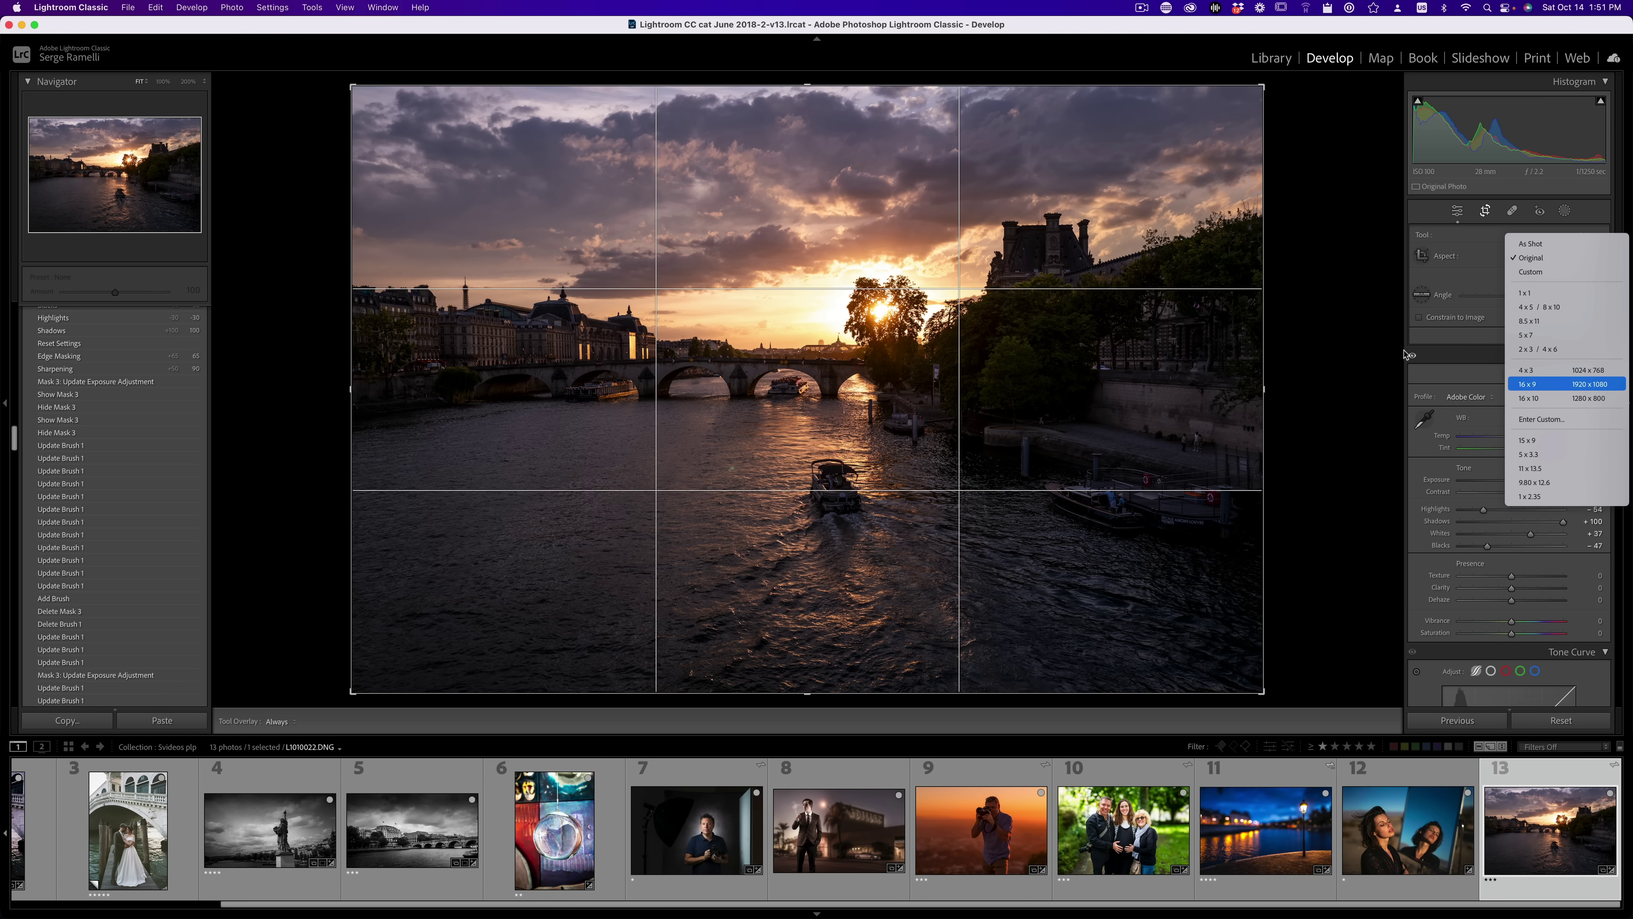
click(1547, 385)
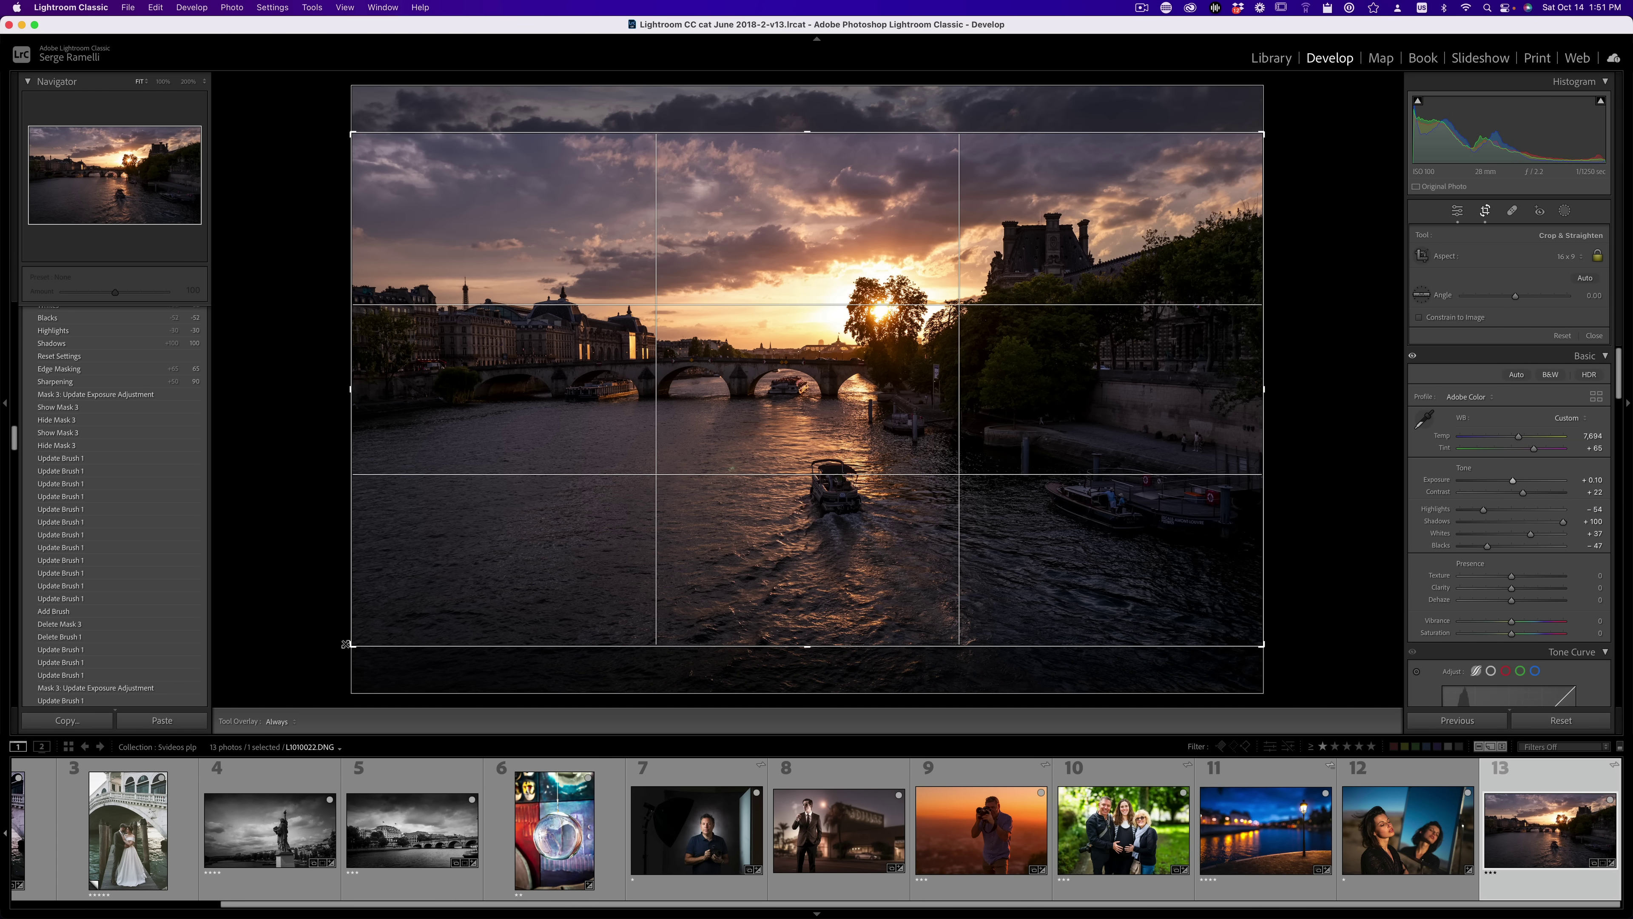
drag(350, 644, 430, 600)
drag(910, 446, 935, 437)
key(Return)
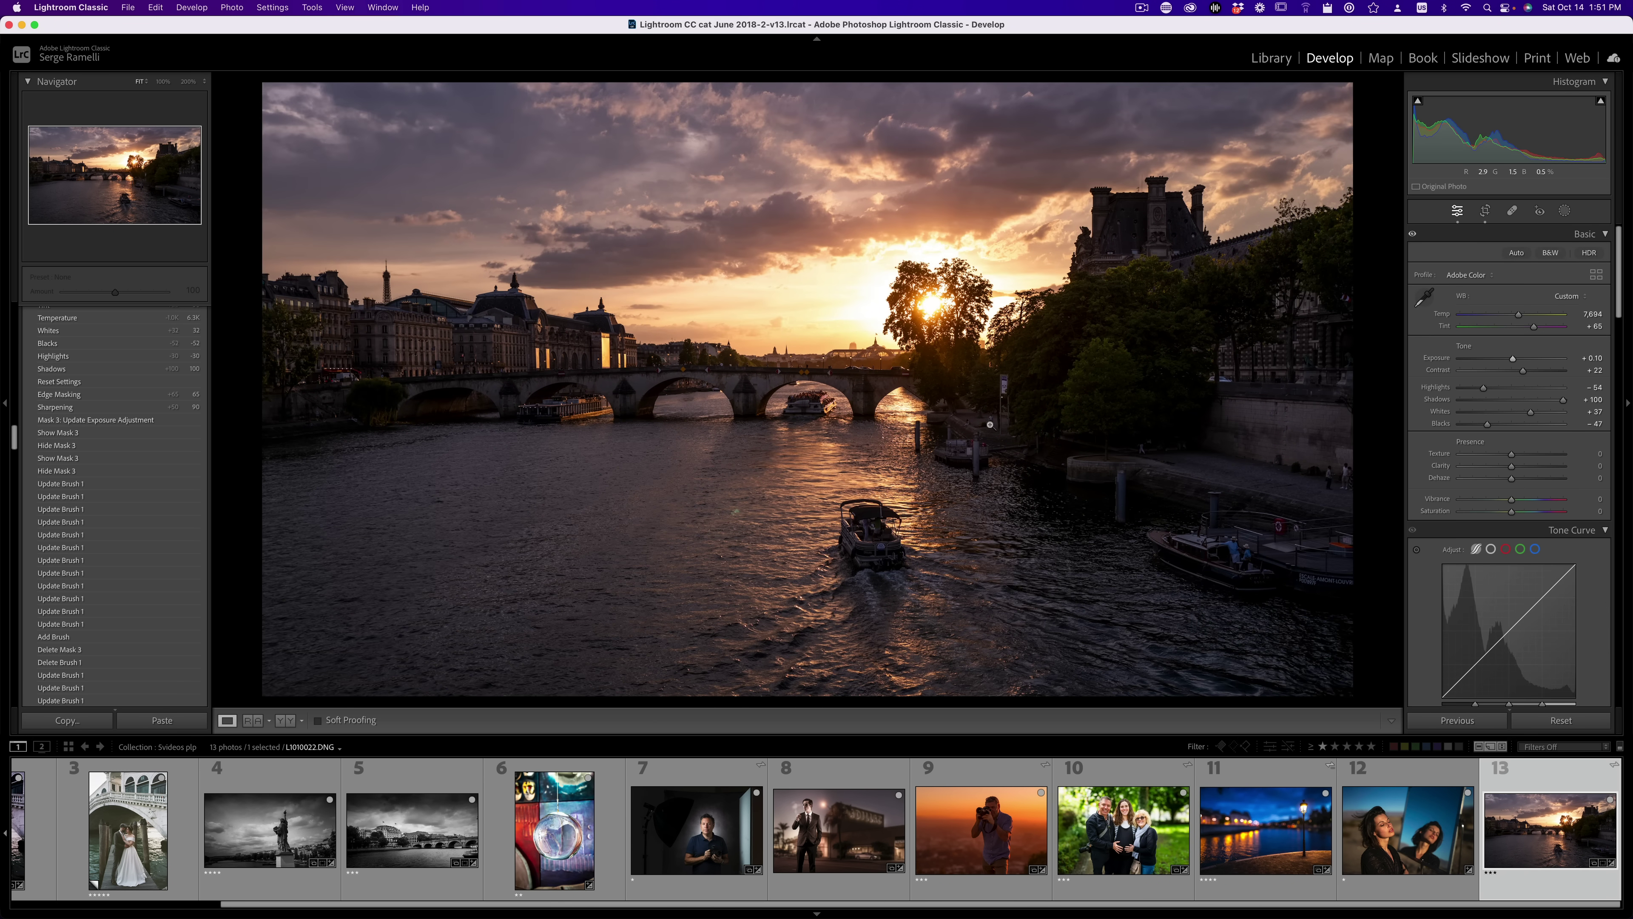
Sample the sky colour near the sun with the Point Color eyedropper
drag(1622, 315, 1622, 675)
scroll(1444, 479, up, 10)
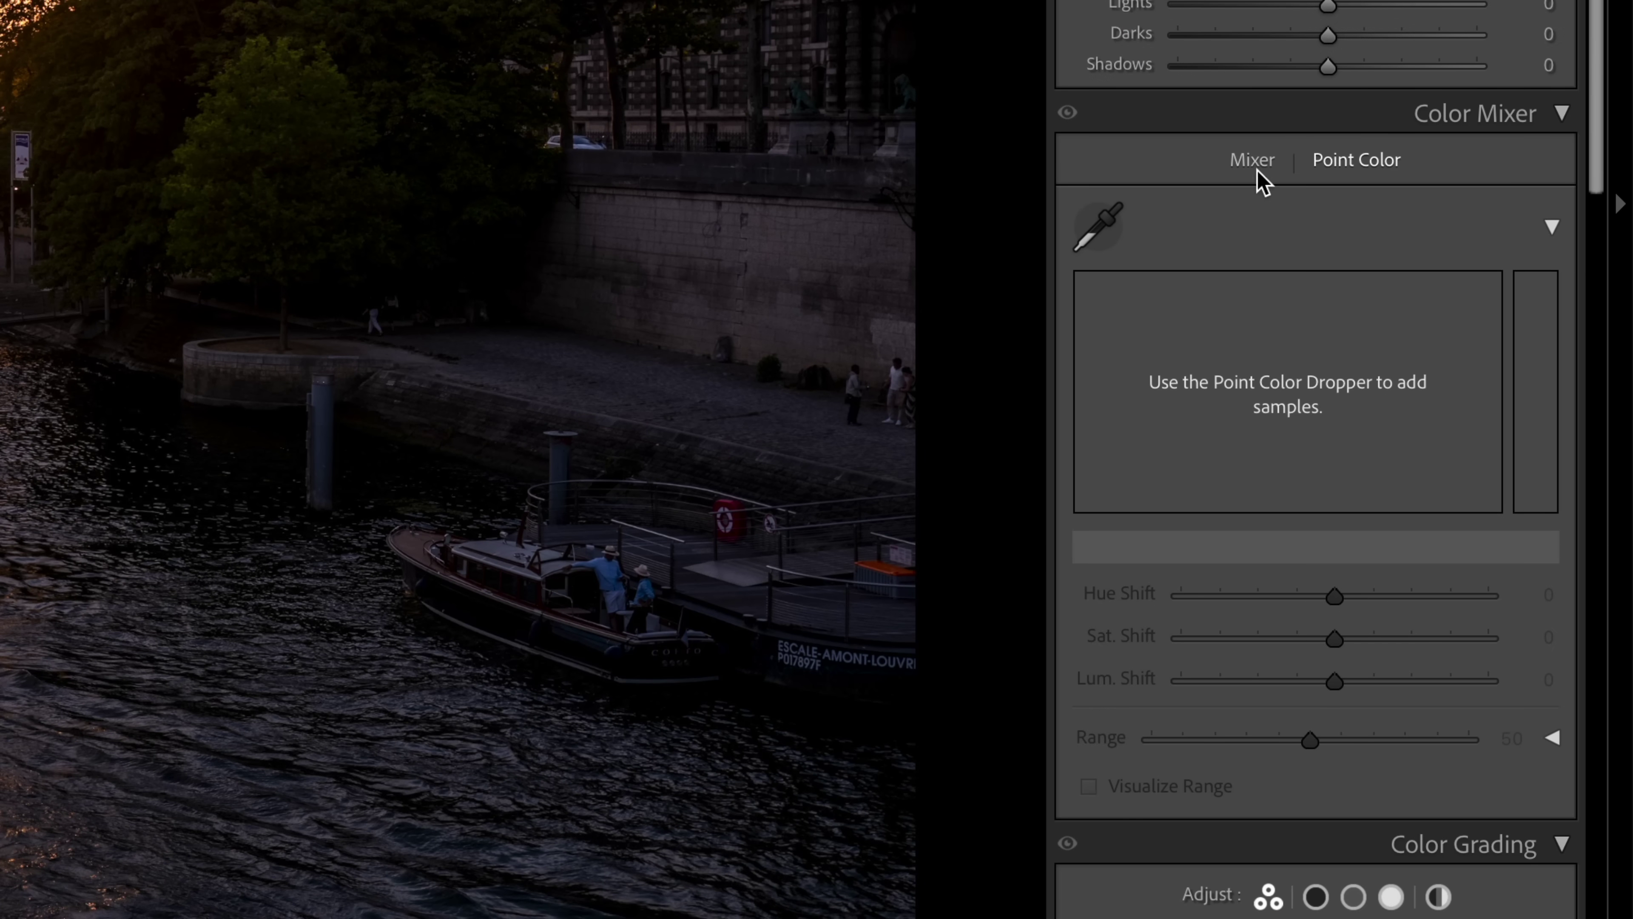
click(1422, 325)
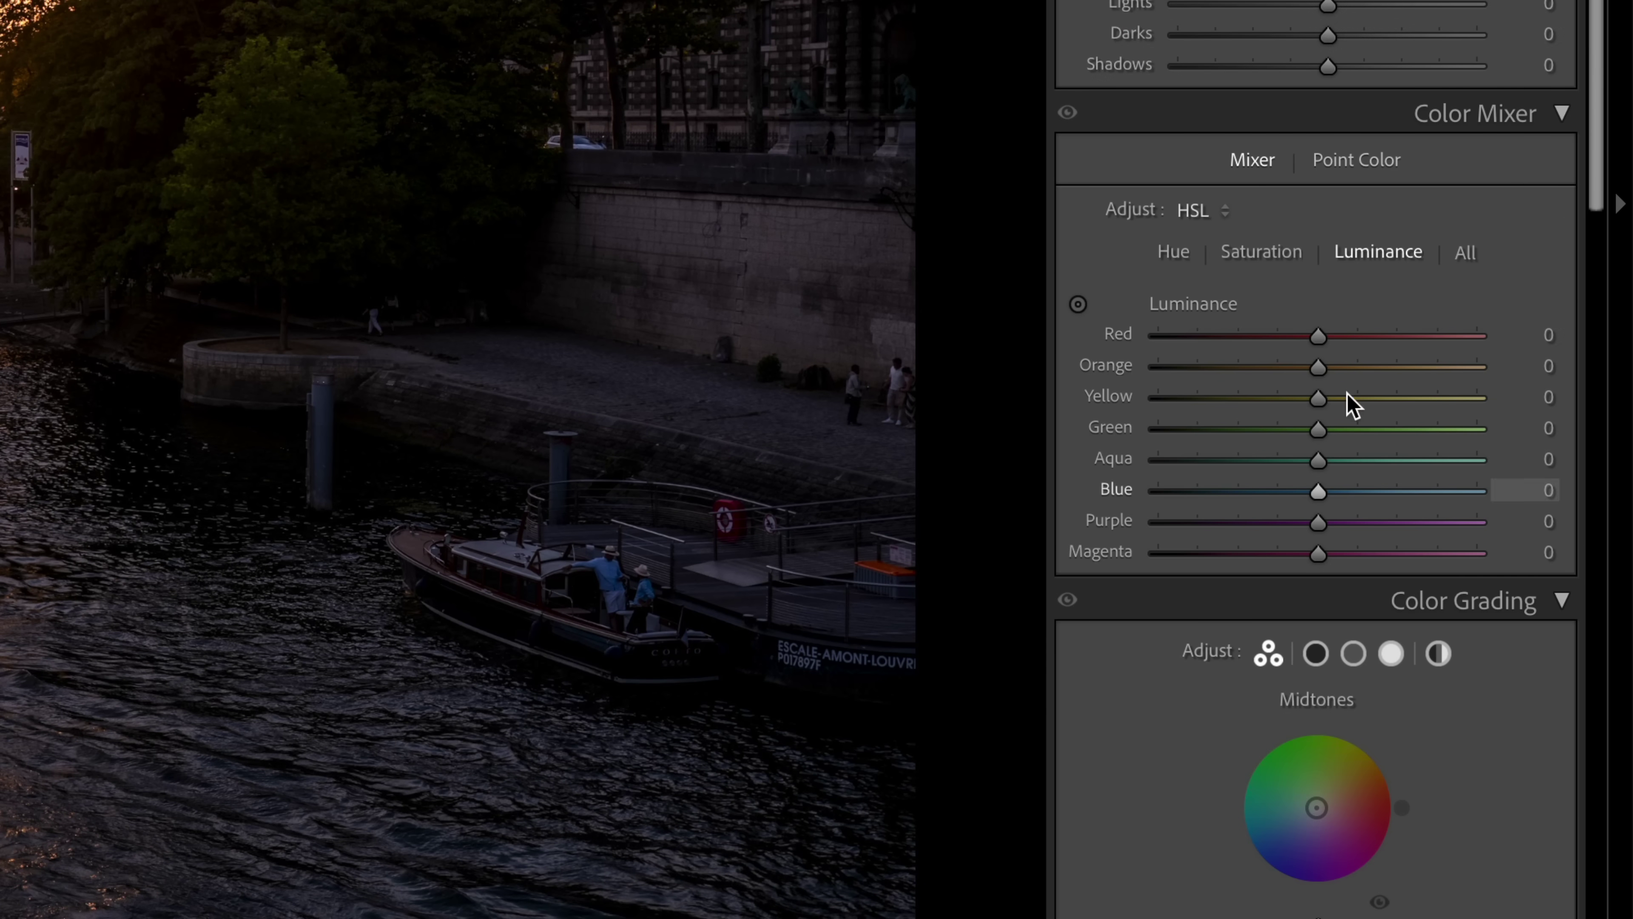
click(1356, 163)
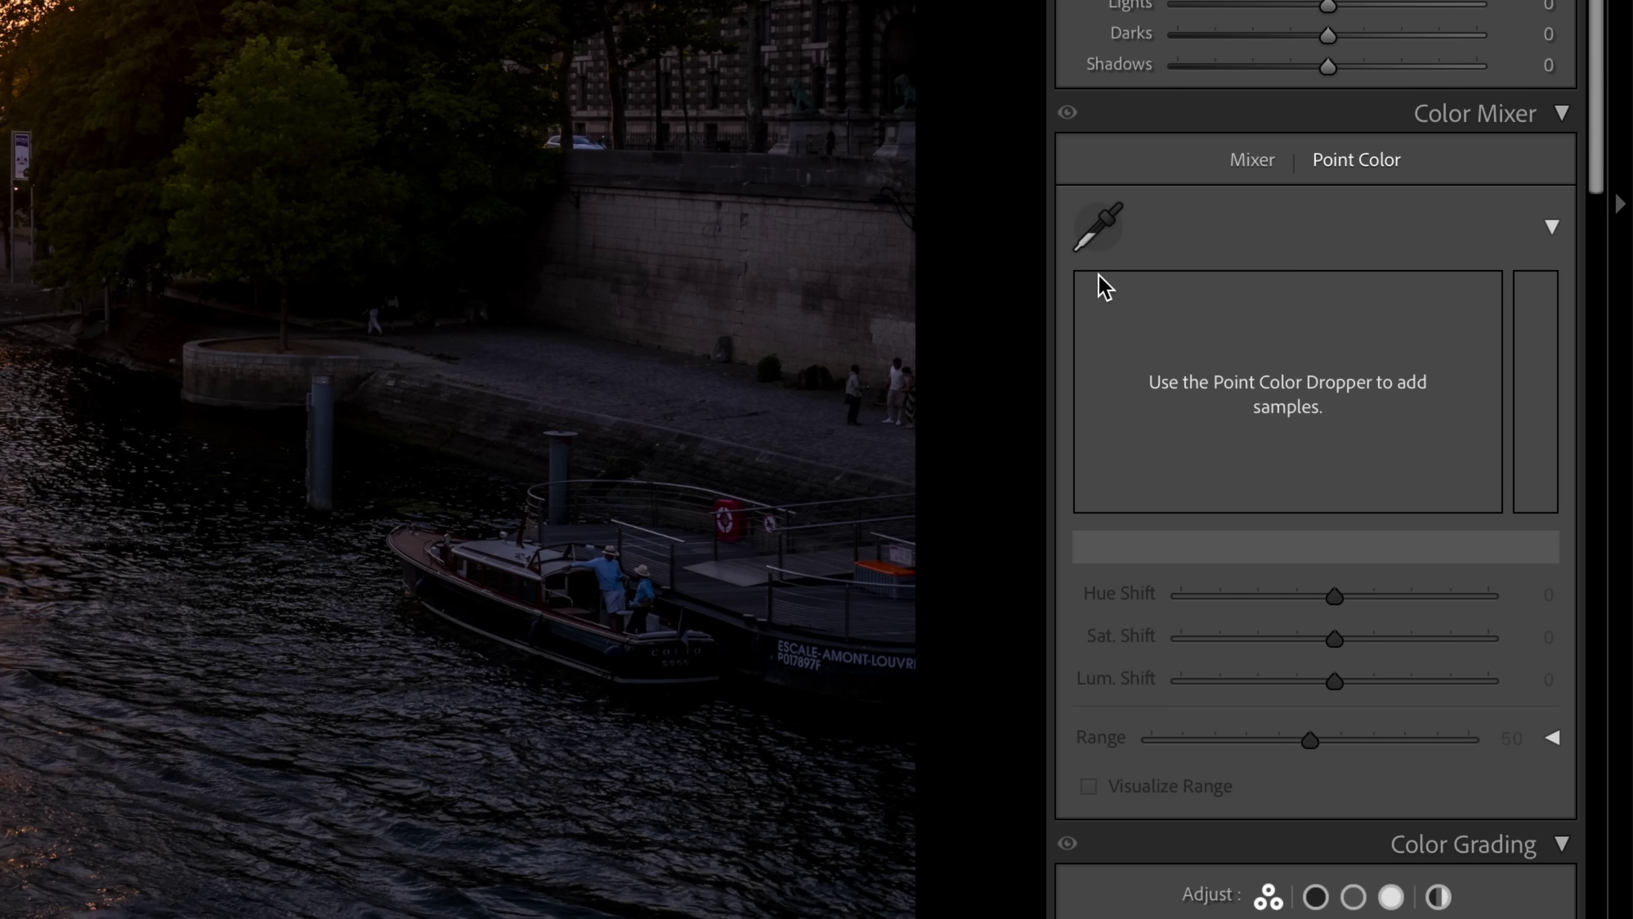
click(1120, 245)
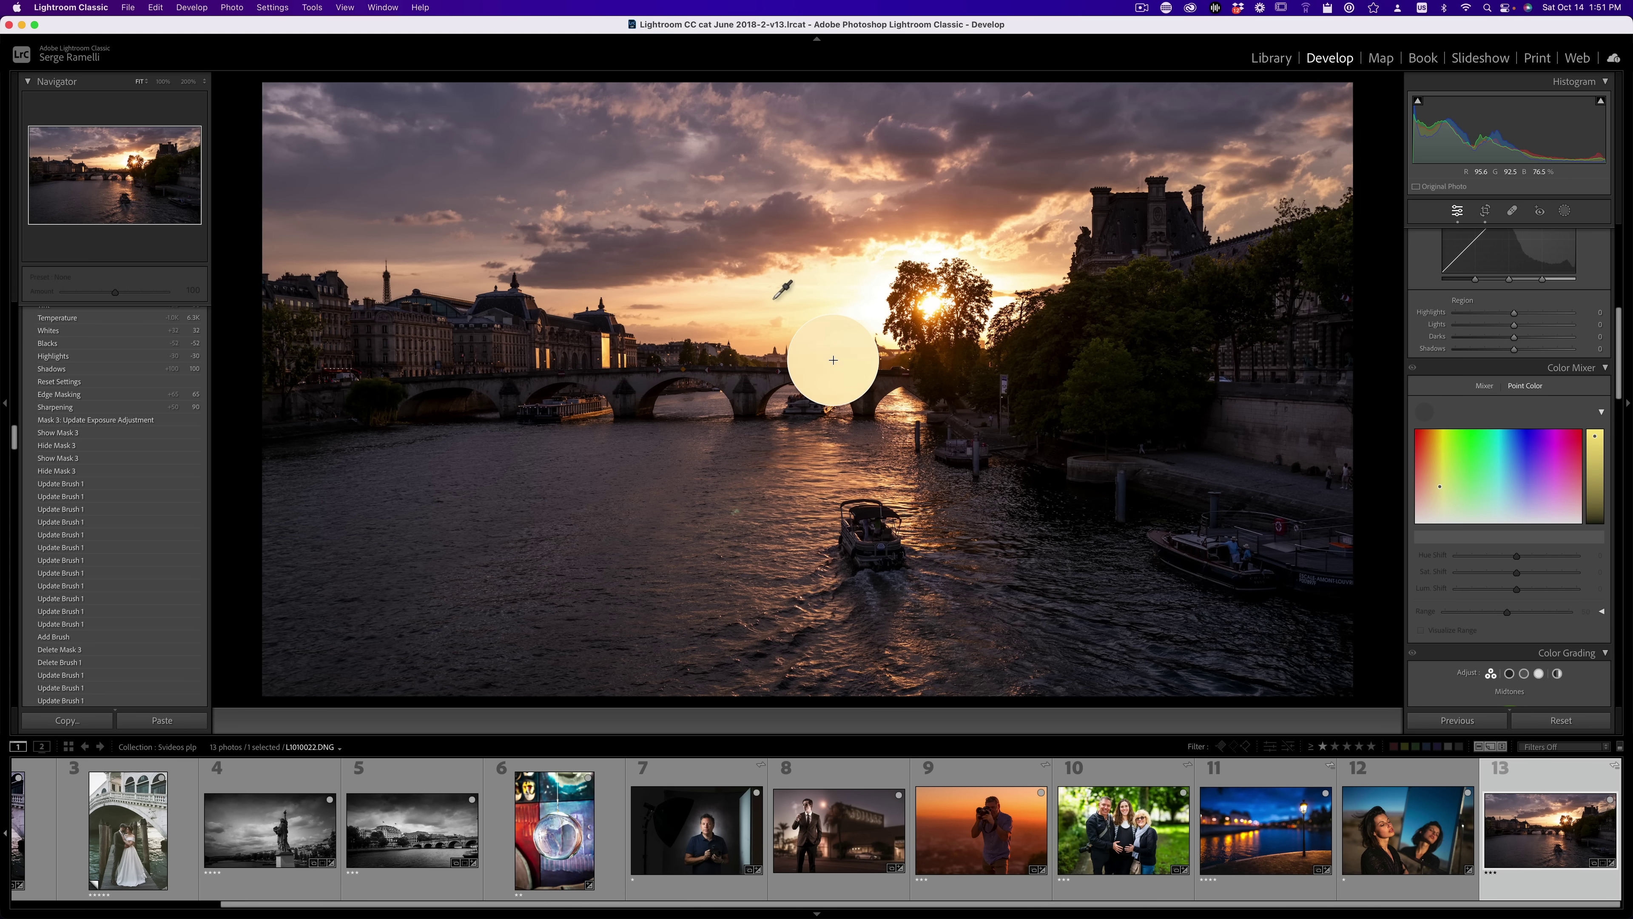
click(783, 308)
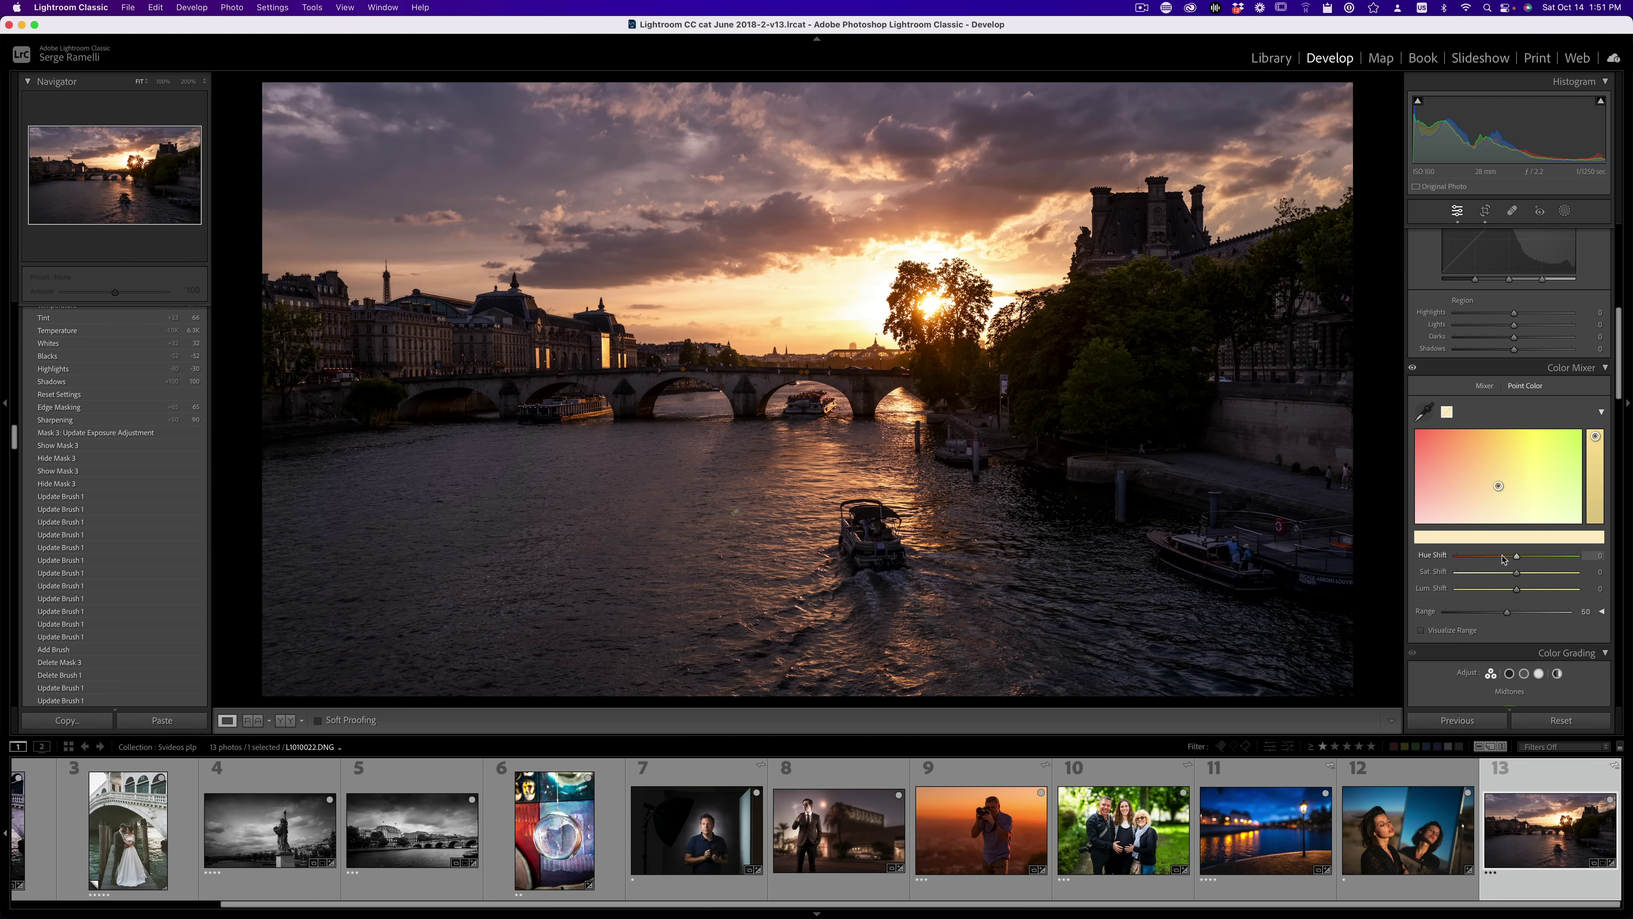
Set the sampled sky colour to Hue -17, Saturation 17, Luminance -3
mouse_move(1516, 556)
mouse_down()
mouse_move(1501, 557)
mouse_move(1542, 557)
mouse_move(1490, 557)
mouse_up()
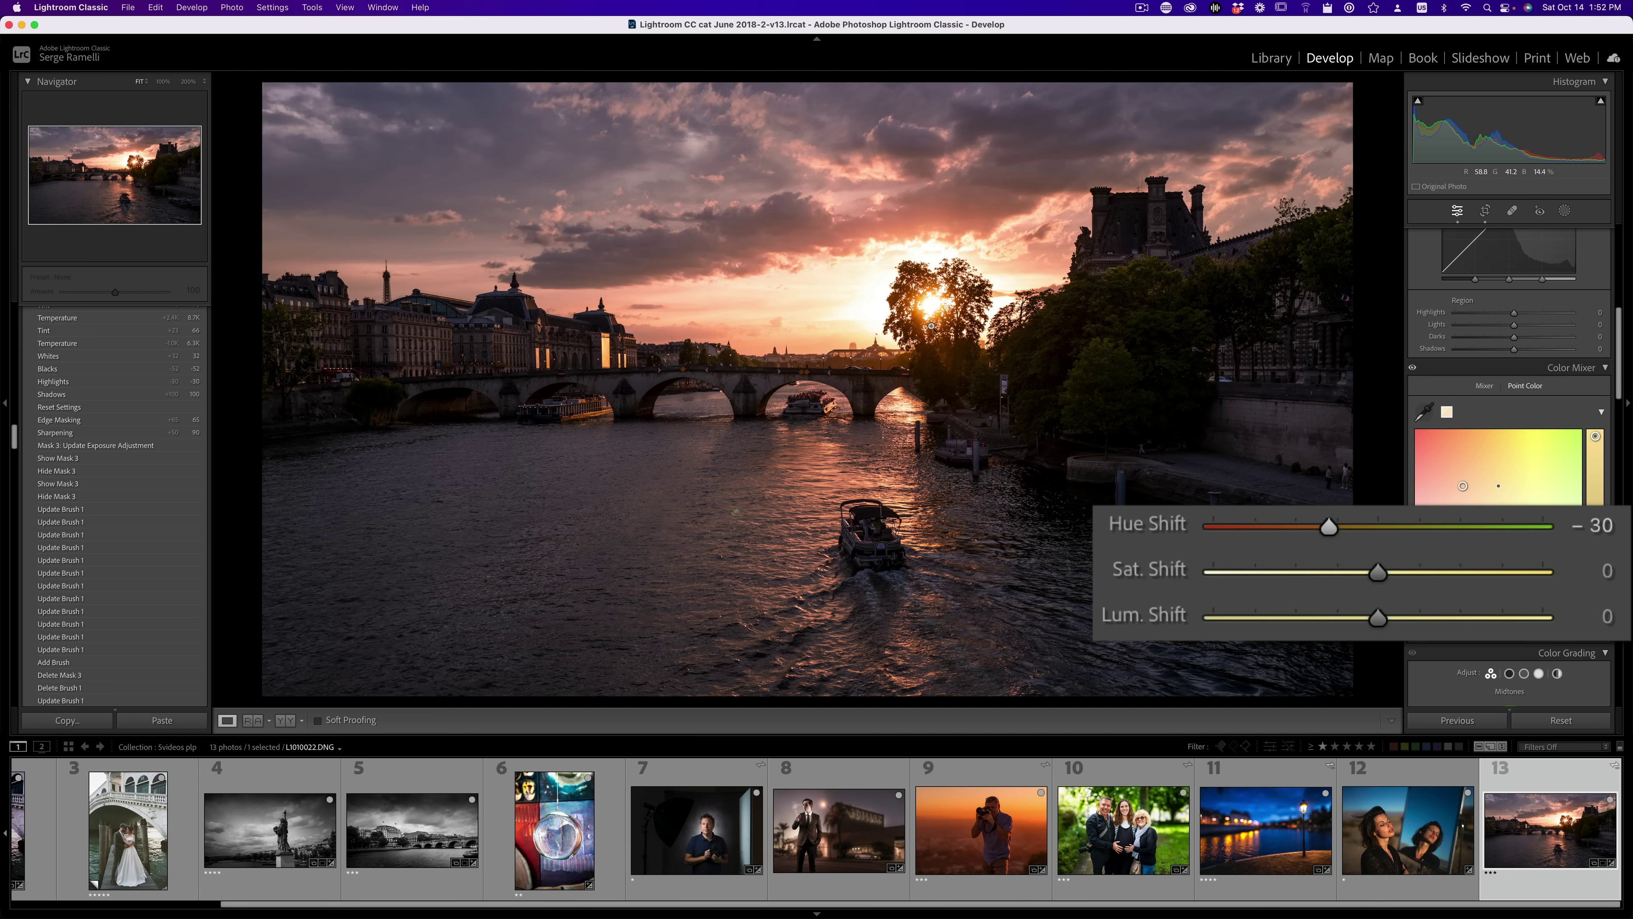
drag(1330, 530, 1356, 534)
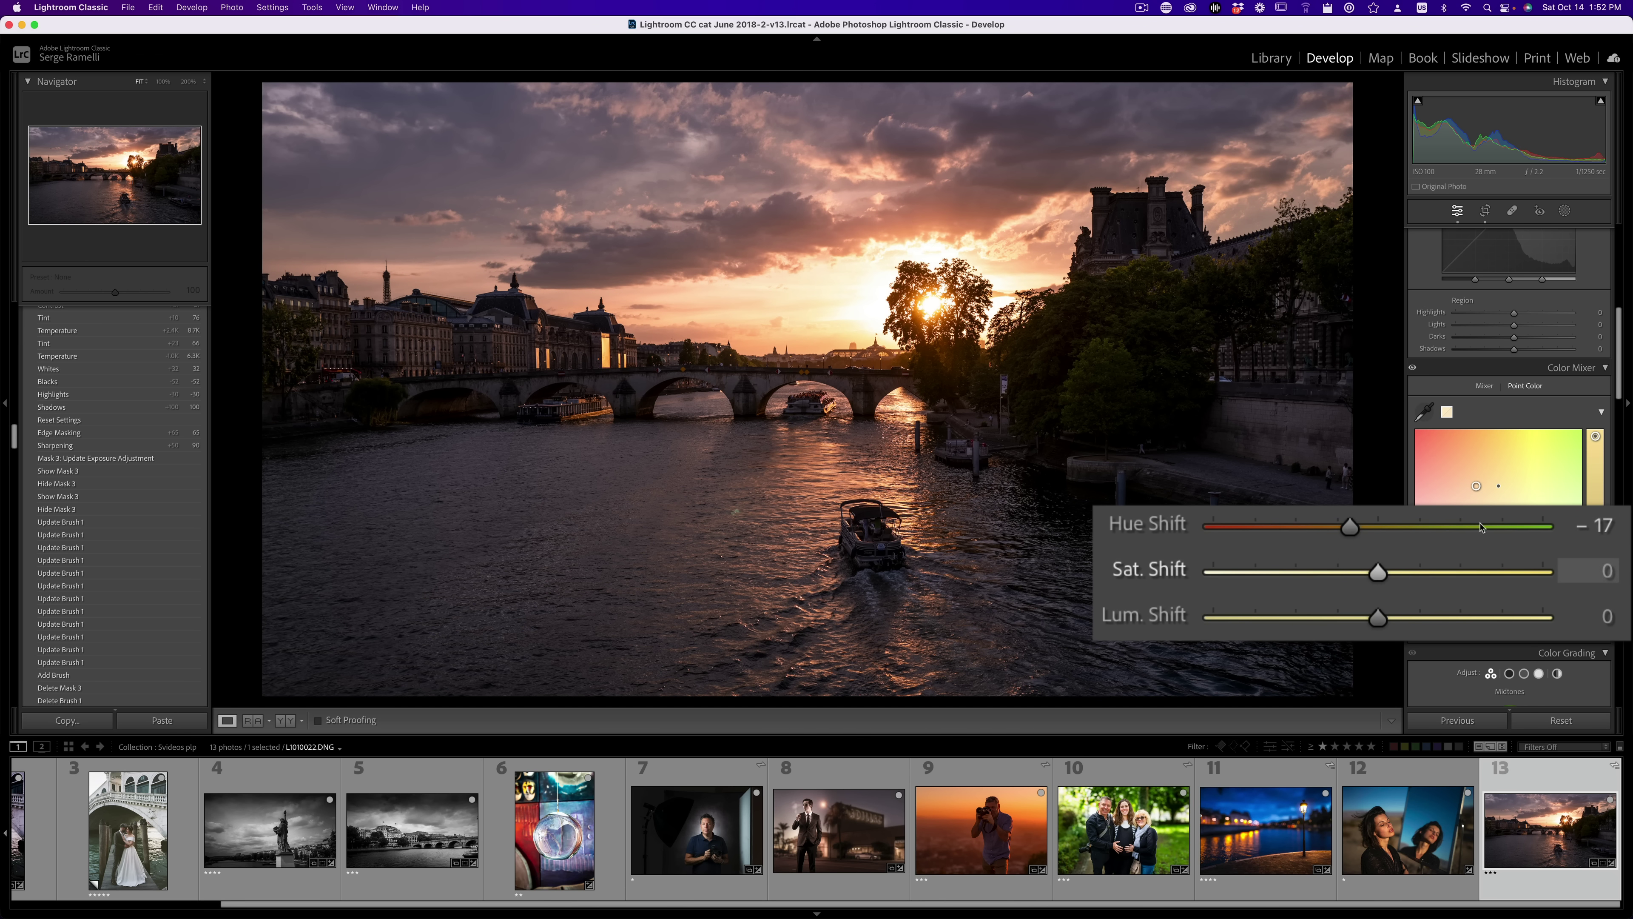
drag(1379, 575, 1419, 590)
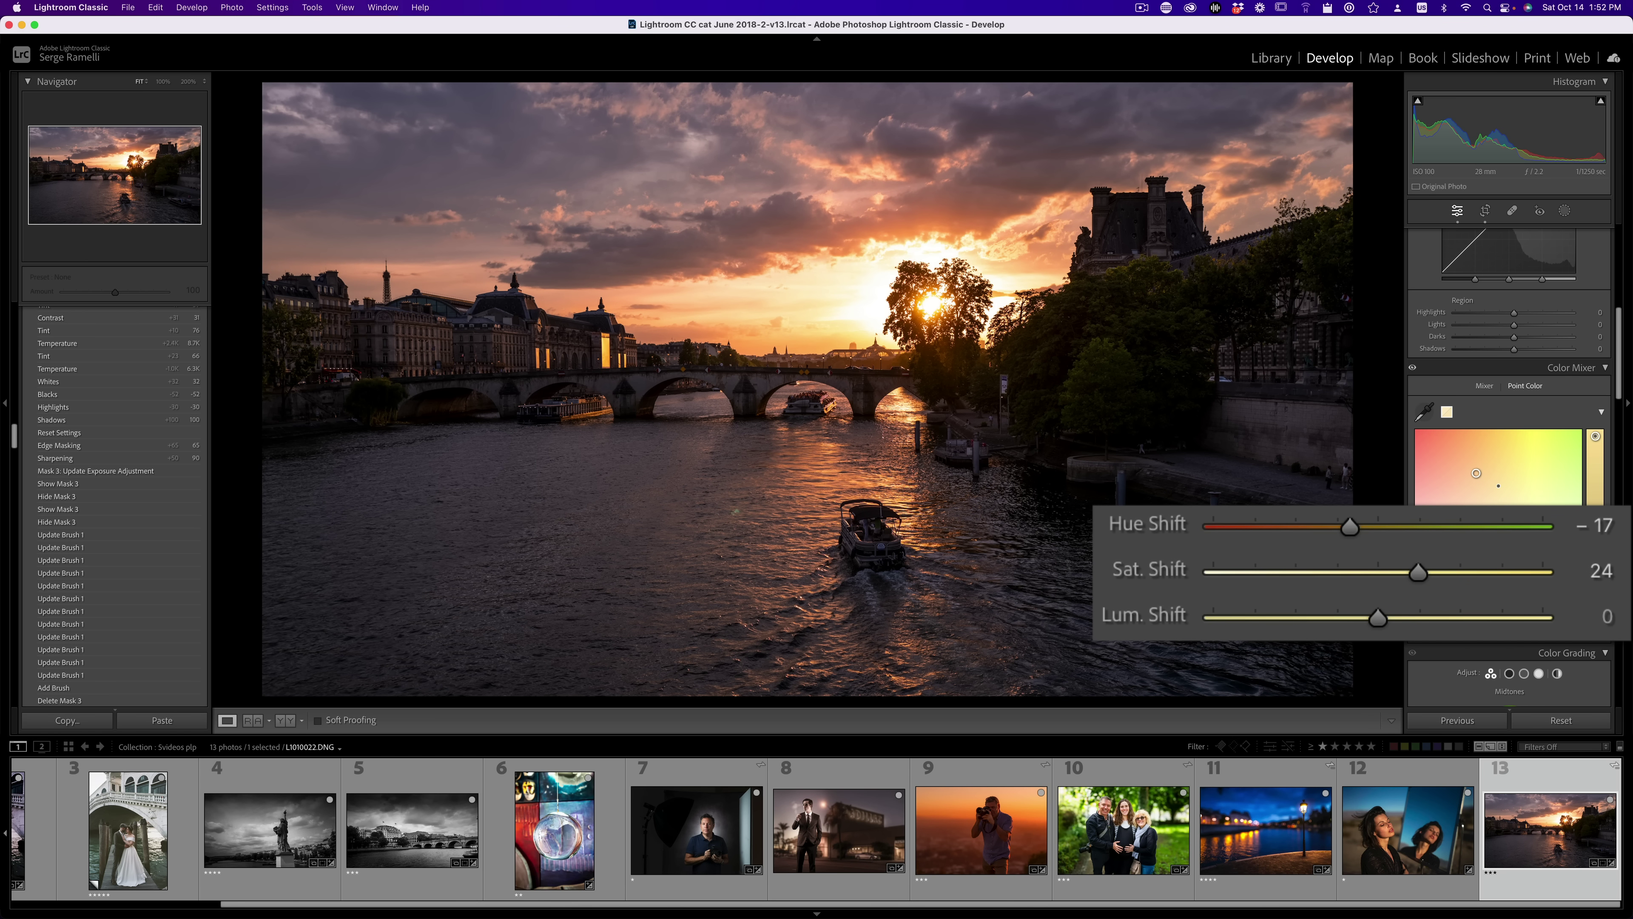
mouse_move(1378, 628)
mouse_down()
mouse_move(1317, 624)
mouse_move(1374, 628)
mouse_up()
drag(1418, 572, 1394, 579)
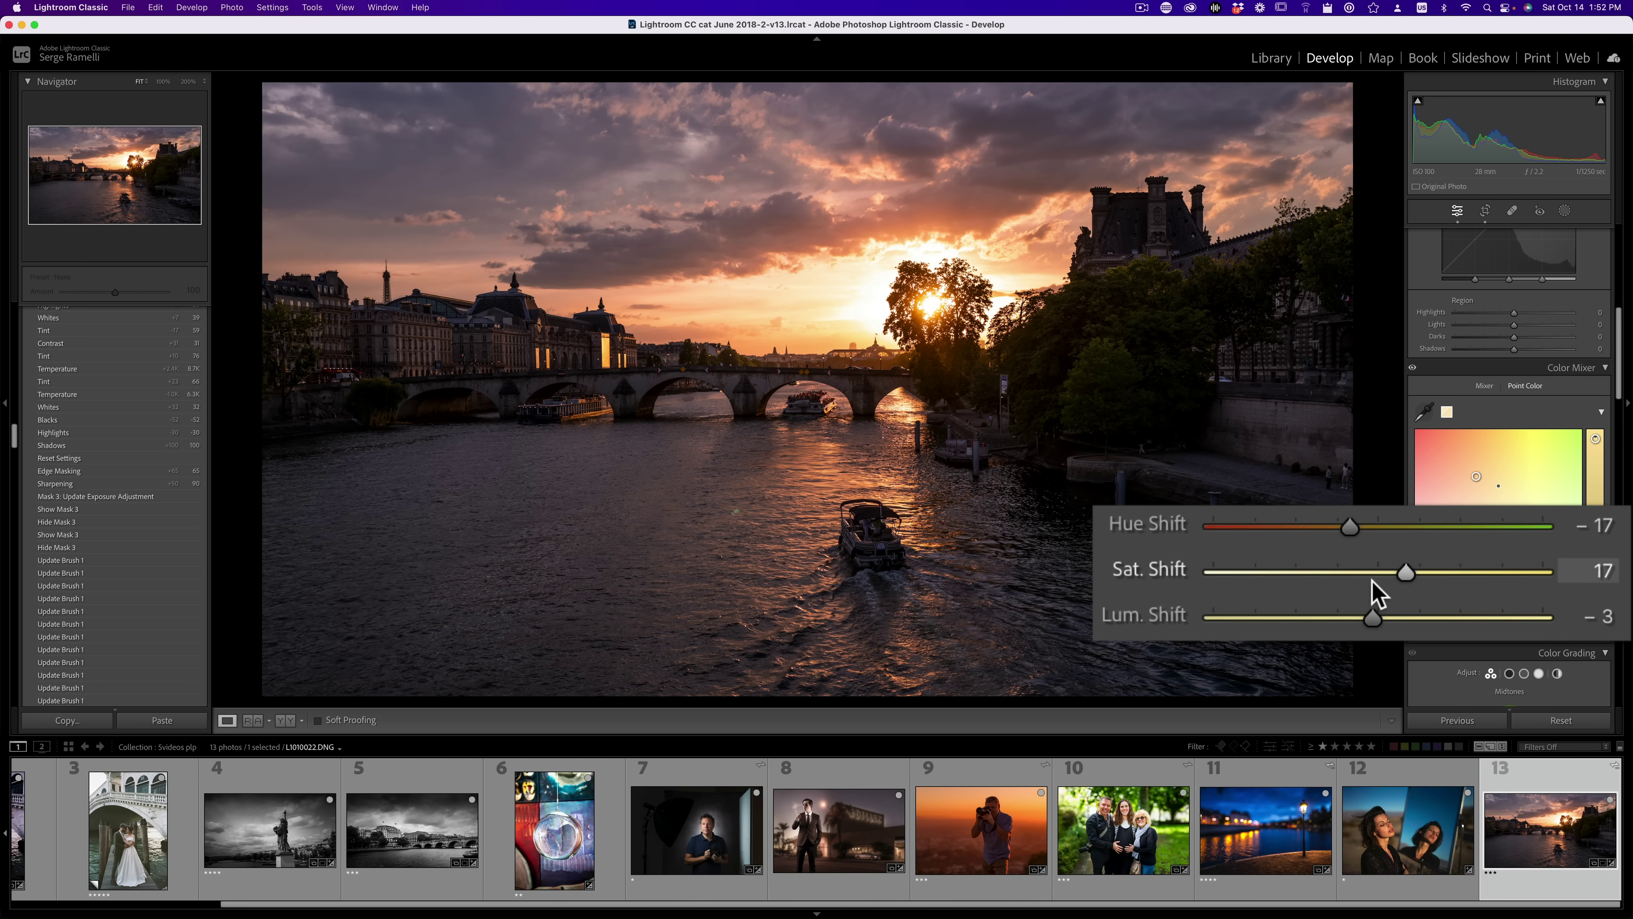
Add a second Point Color sample from the pink sky and shift its hue toward red
click(1424, 414)
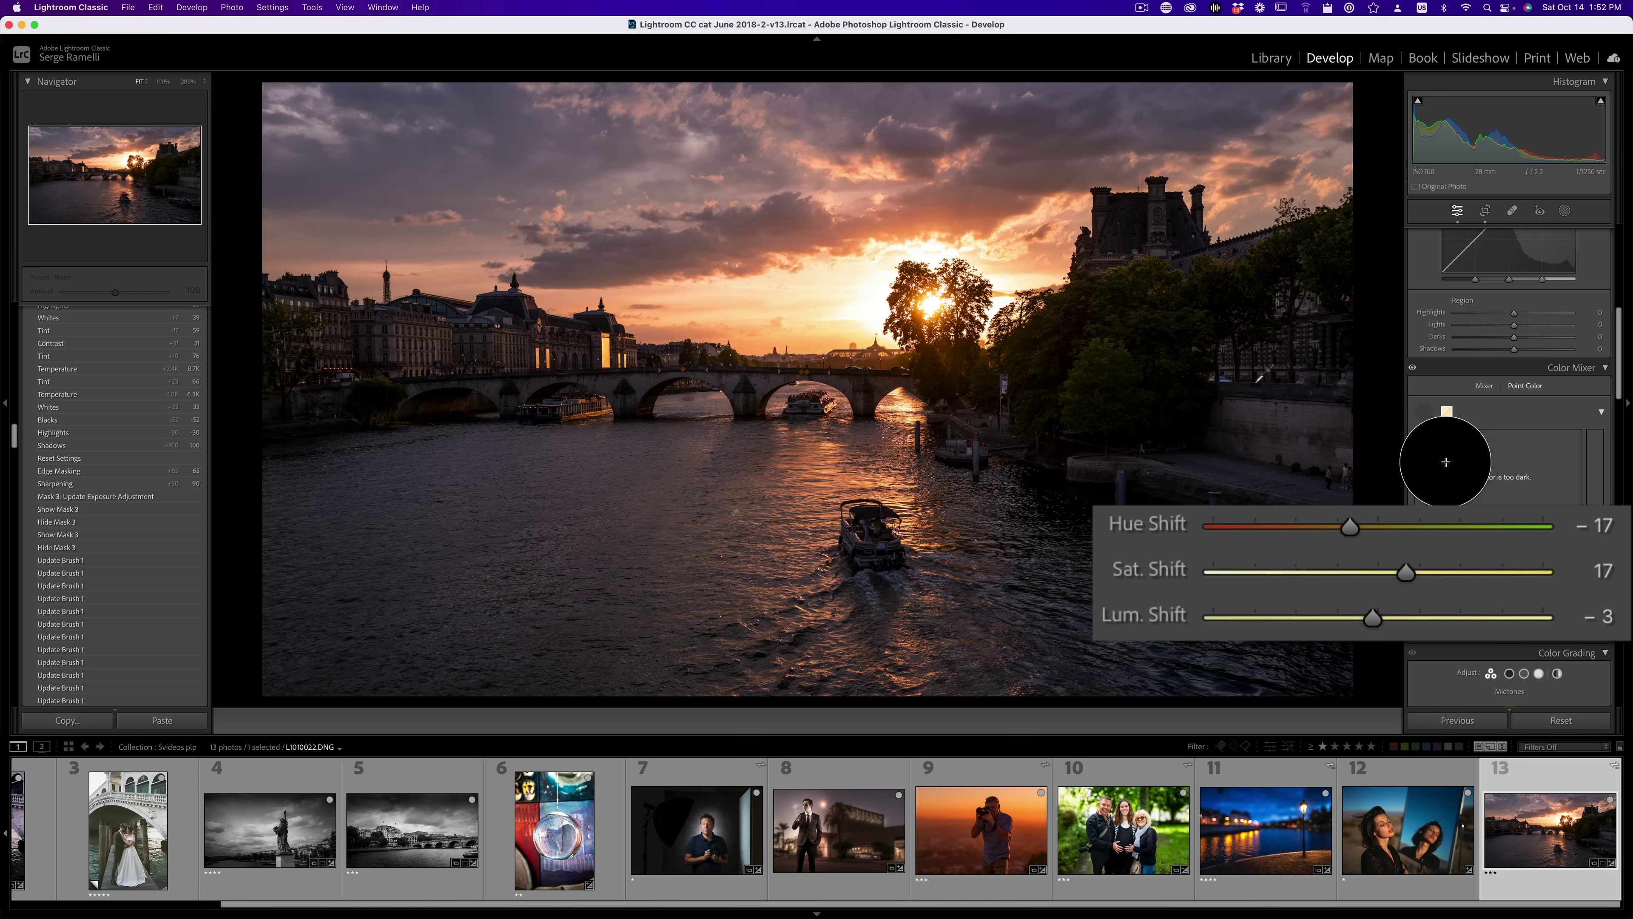
click(716, 234)
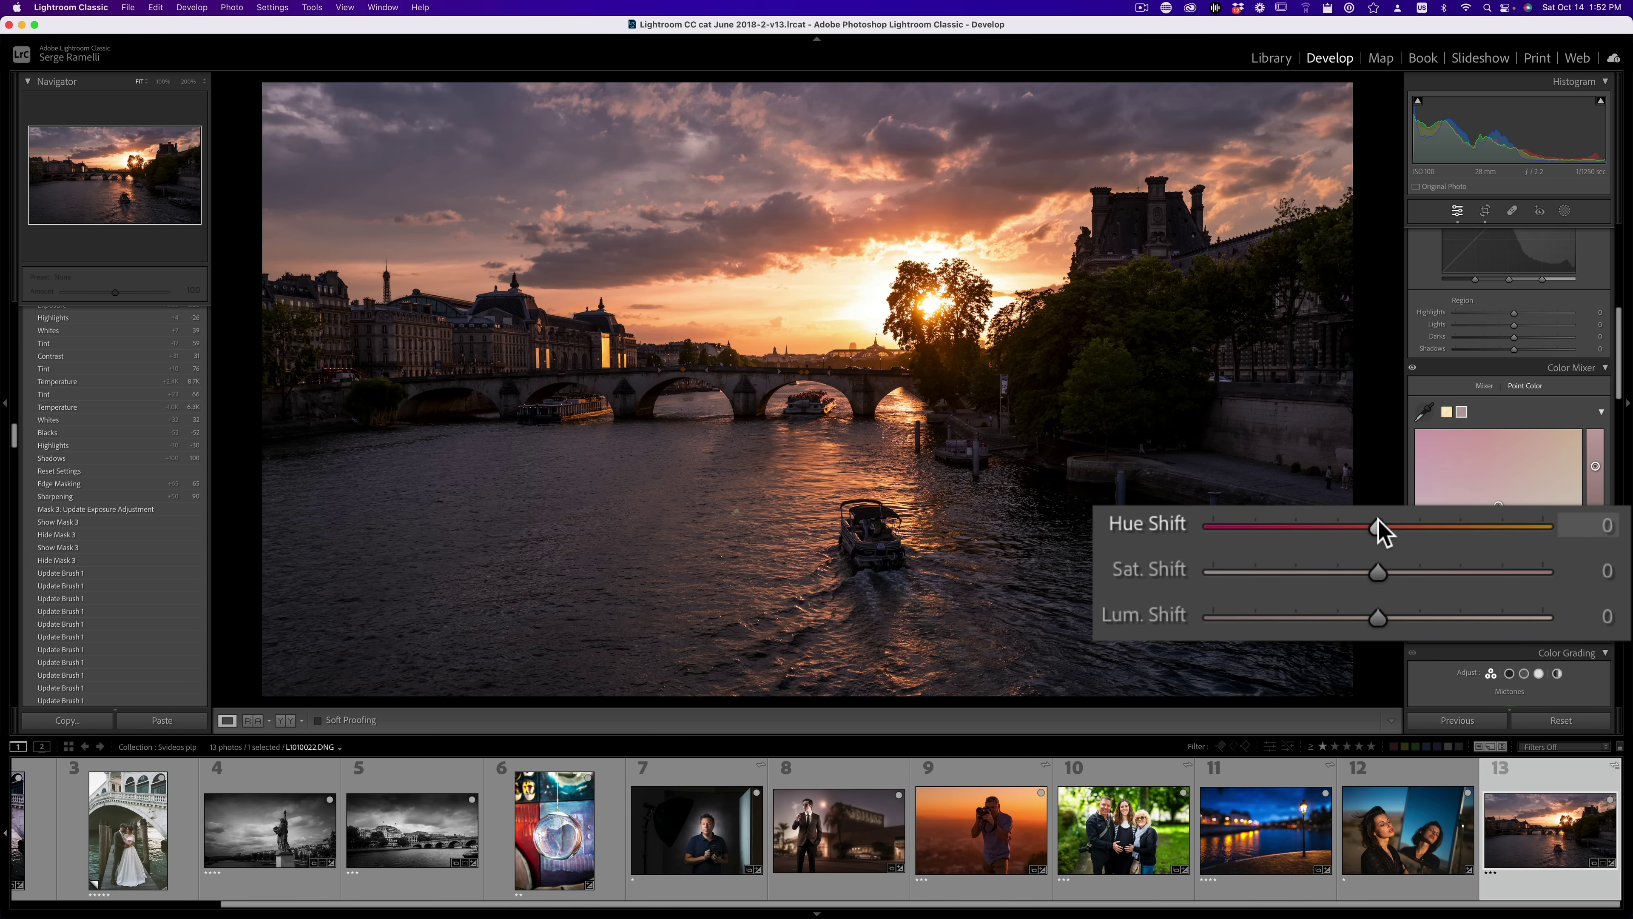
click(1426, 414)
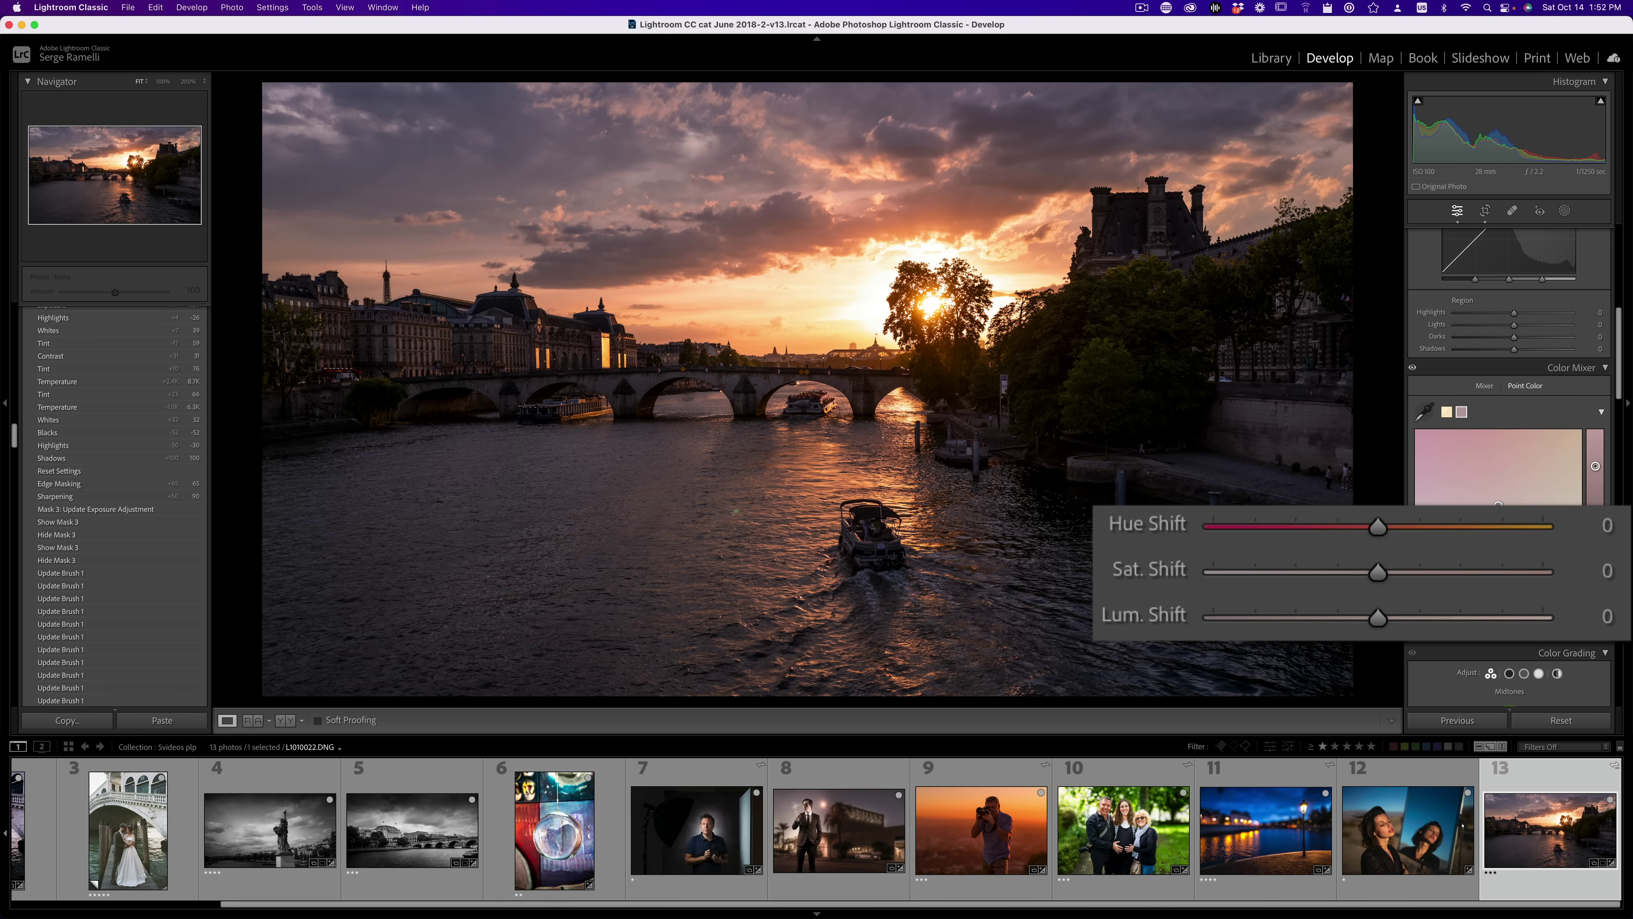
drag(1378, 526, 1387, 569)
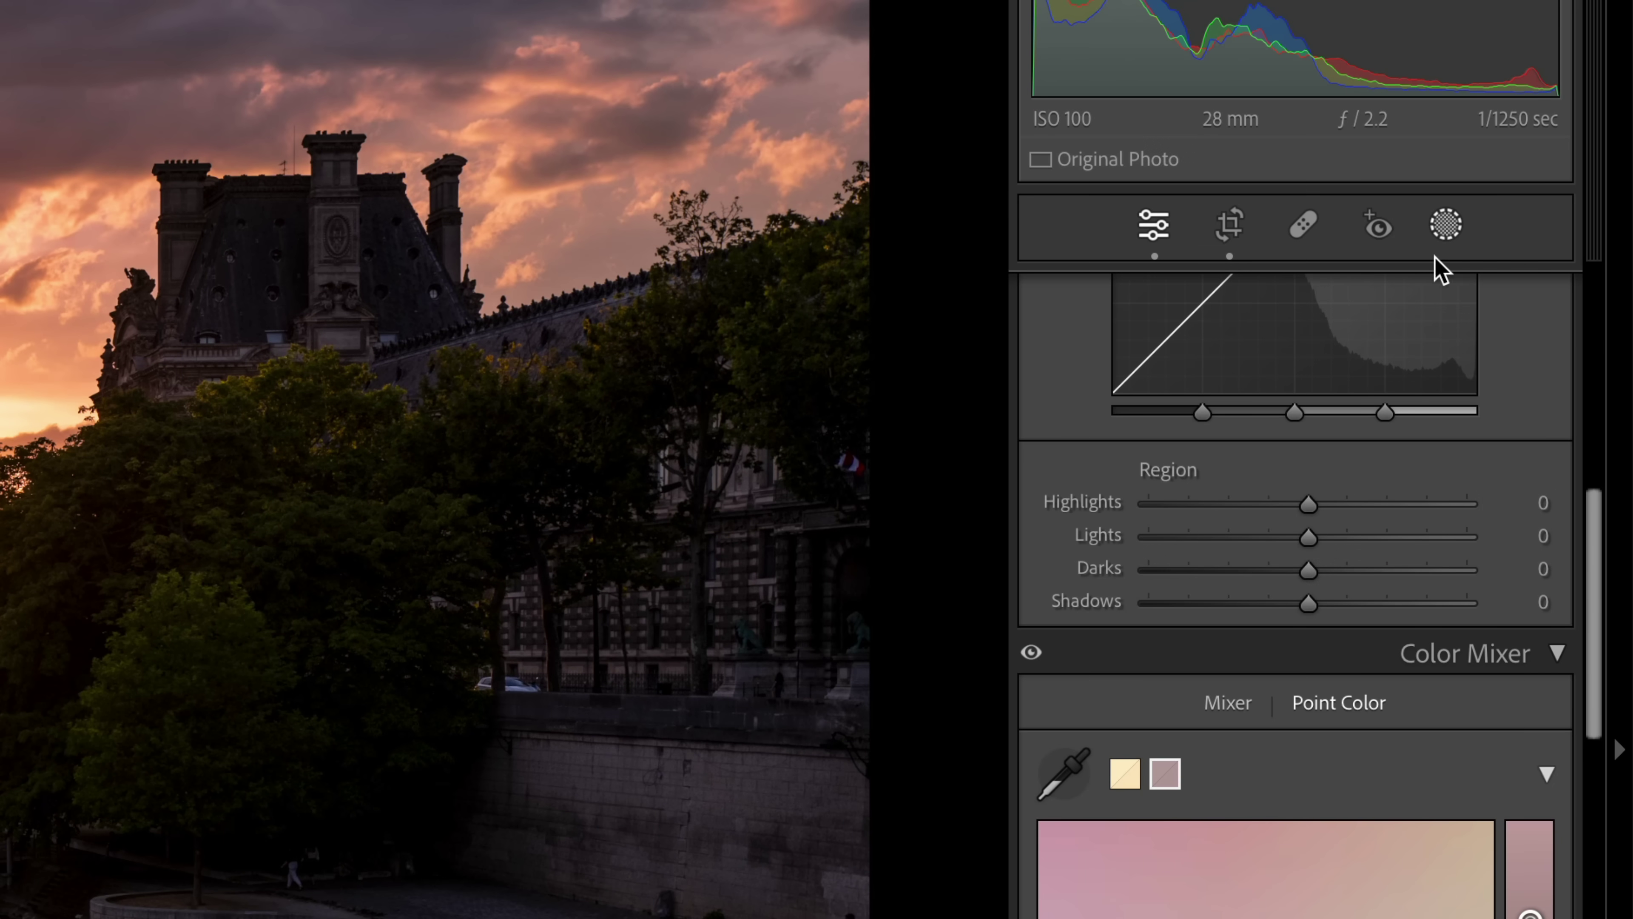
Drag a linear gradient mask down over the sky and cool its Temp to −27
click(1444, 232)
click(1132, 590)
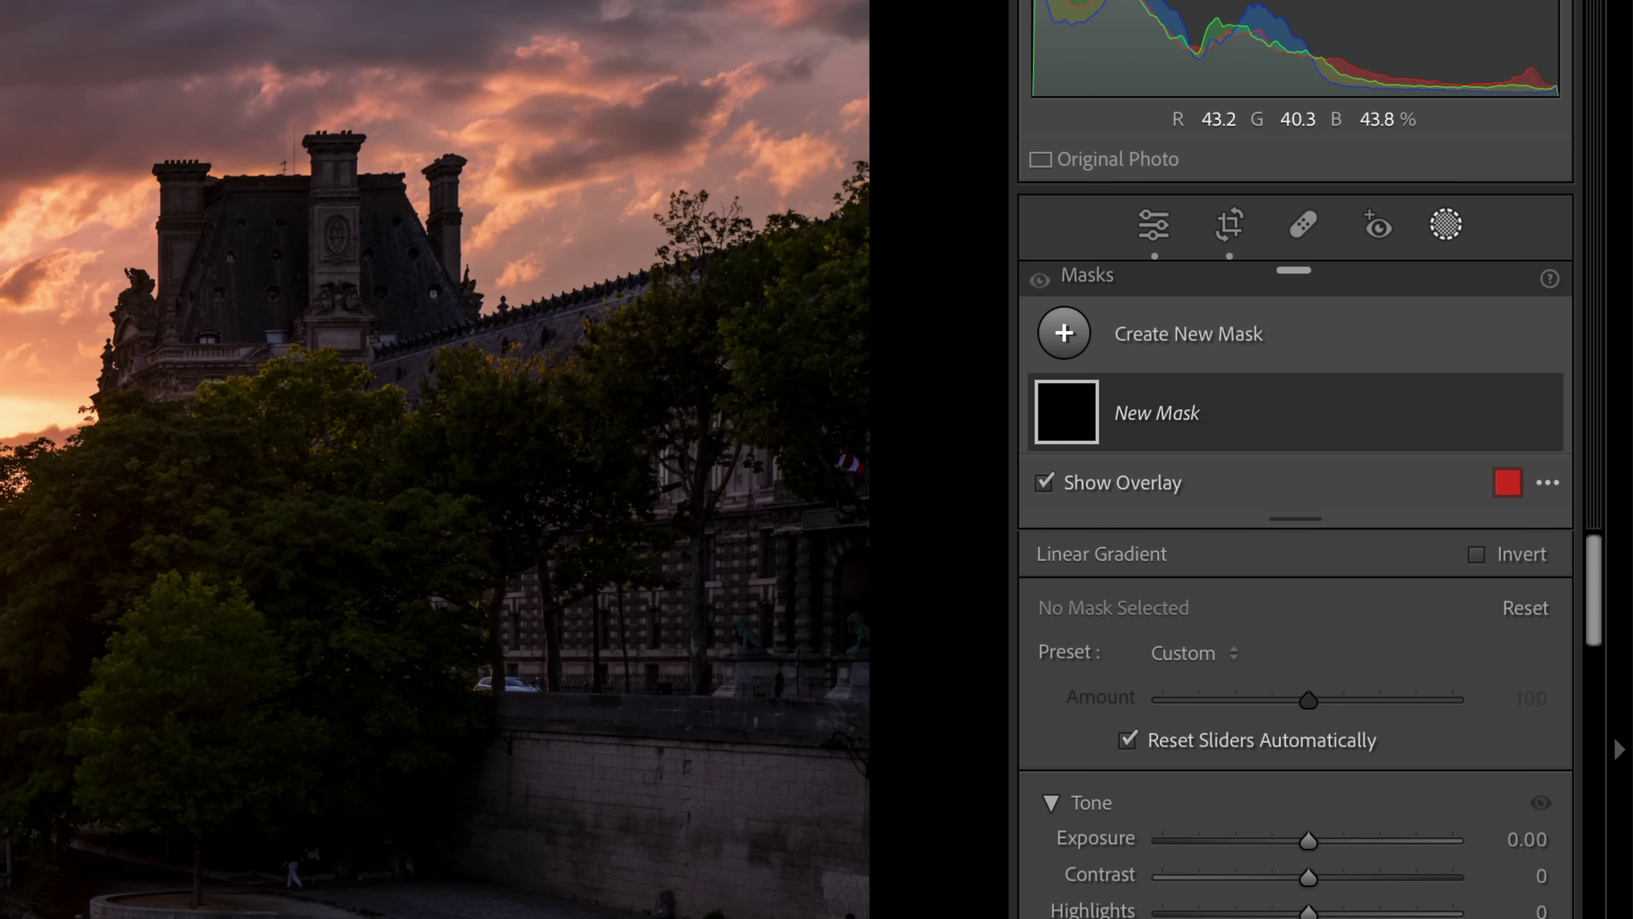
drag(600, 139, 650, 366)
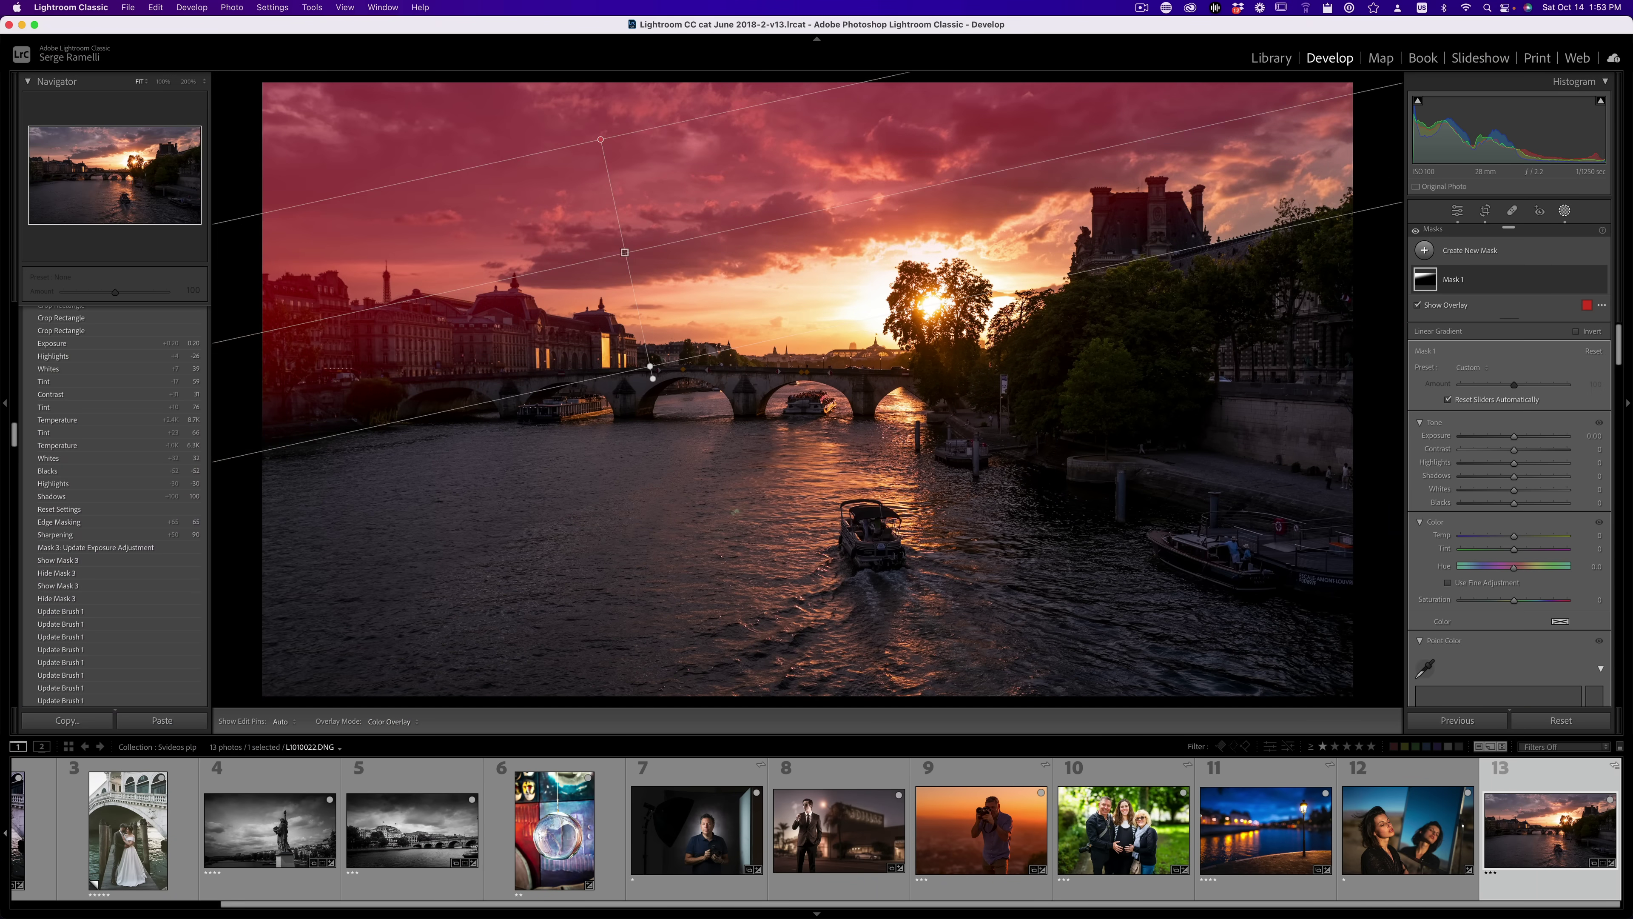
drag(1513, 539, 1498, 544)
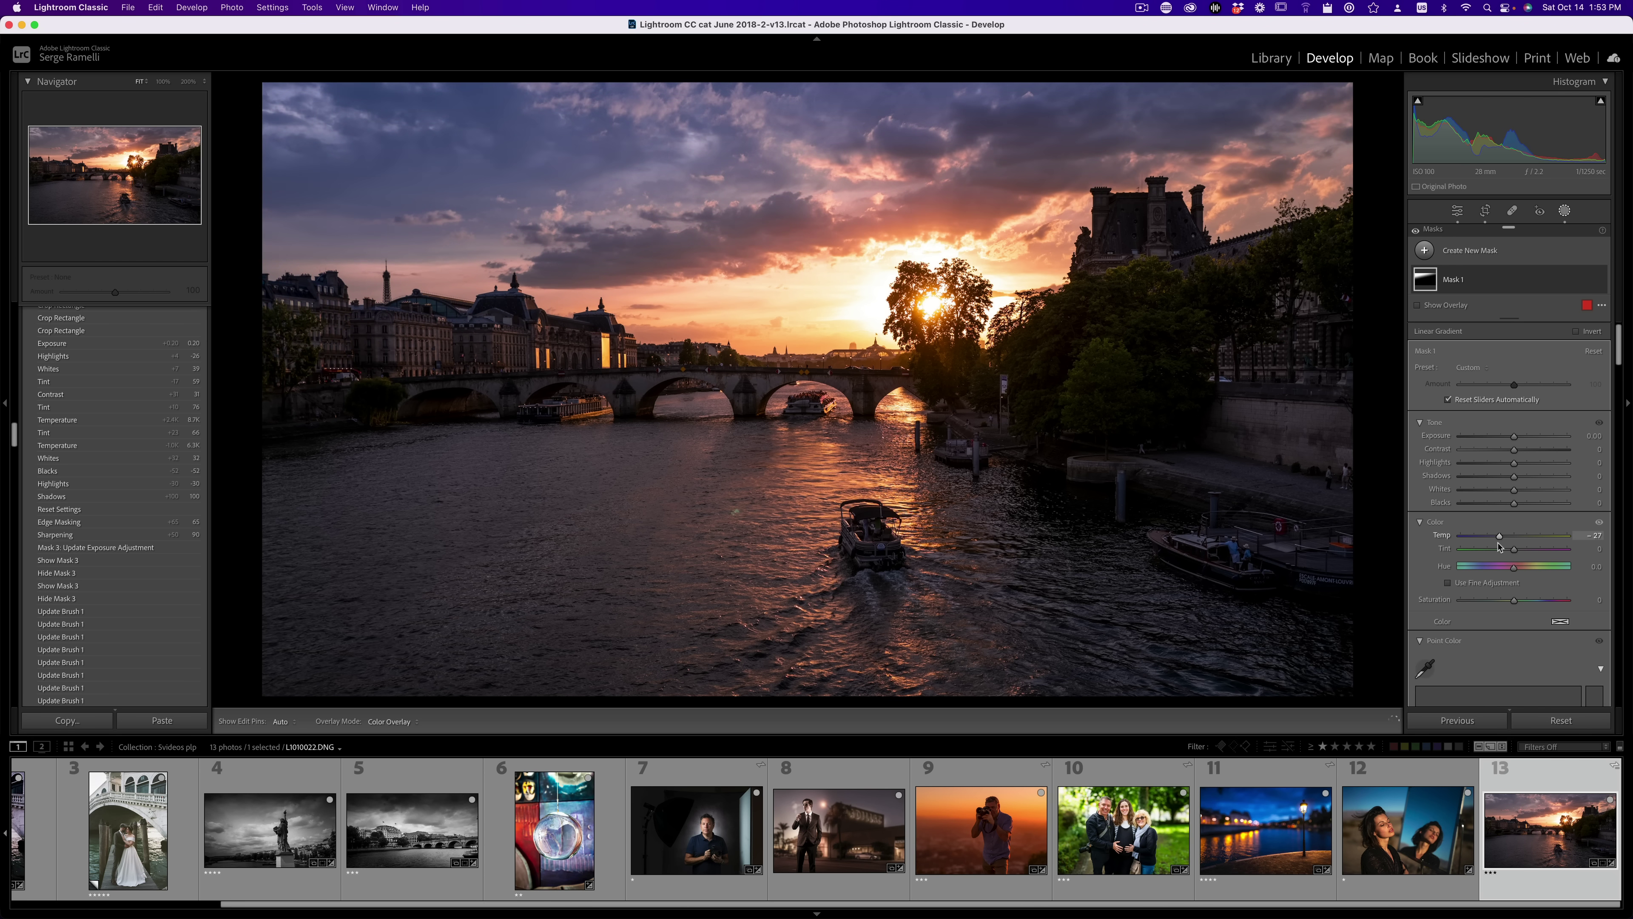
Sample a blue-purple sky area and set its Hue -13 and Luminance -25
click(1454, 212)
drag(1620, 313, 1615, 415)
mouse_move(1447, 358)
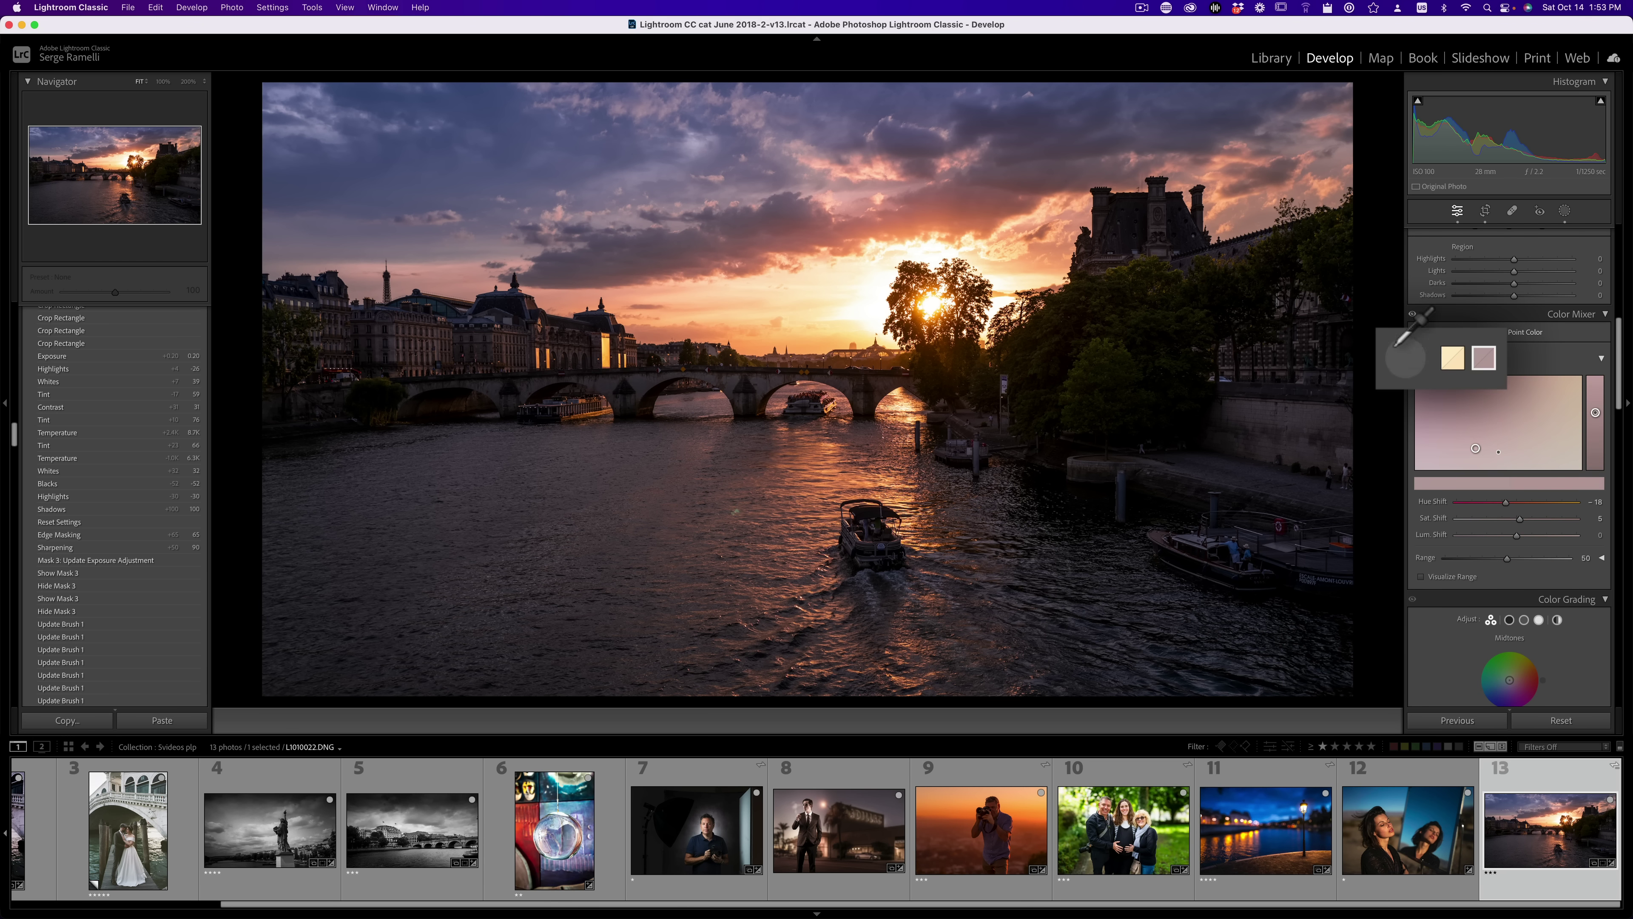
click(558, 180)
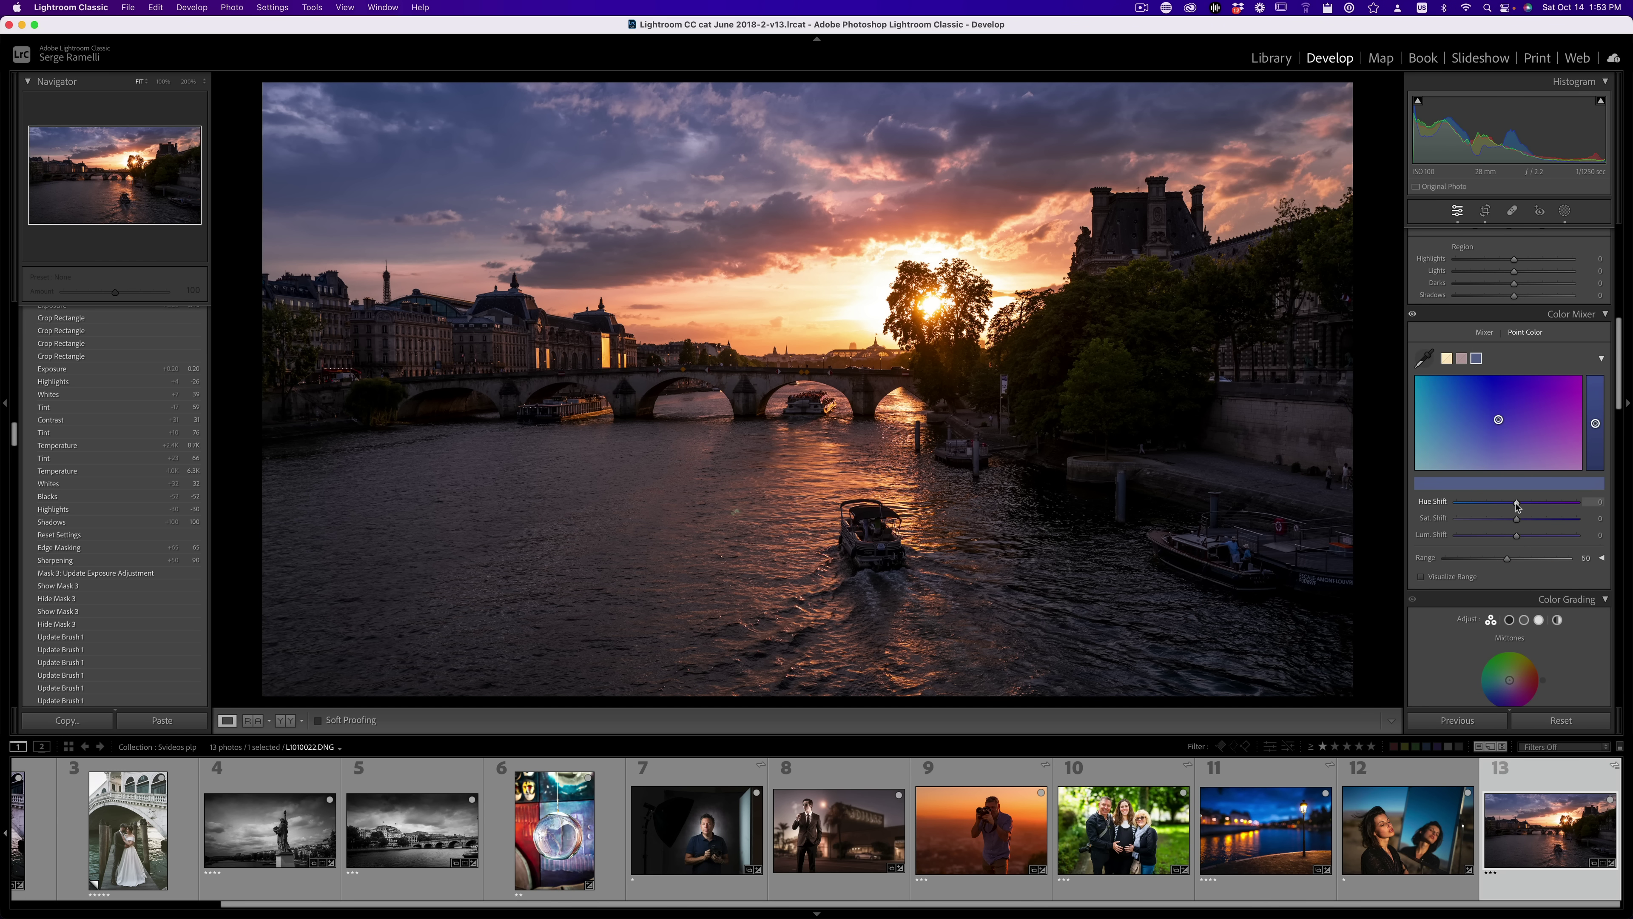
drag(1516, 502, 1440, 474)
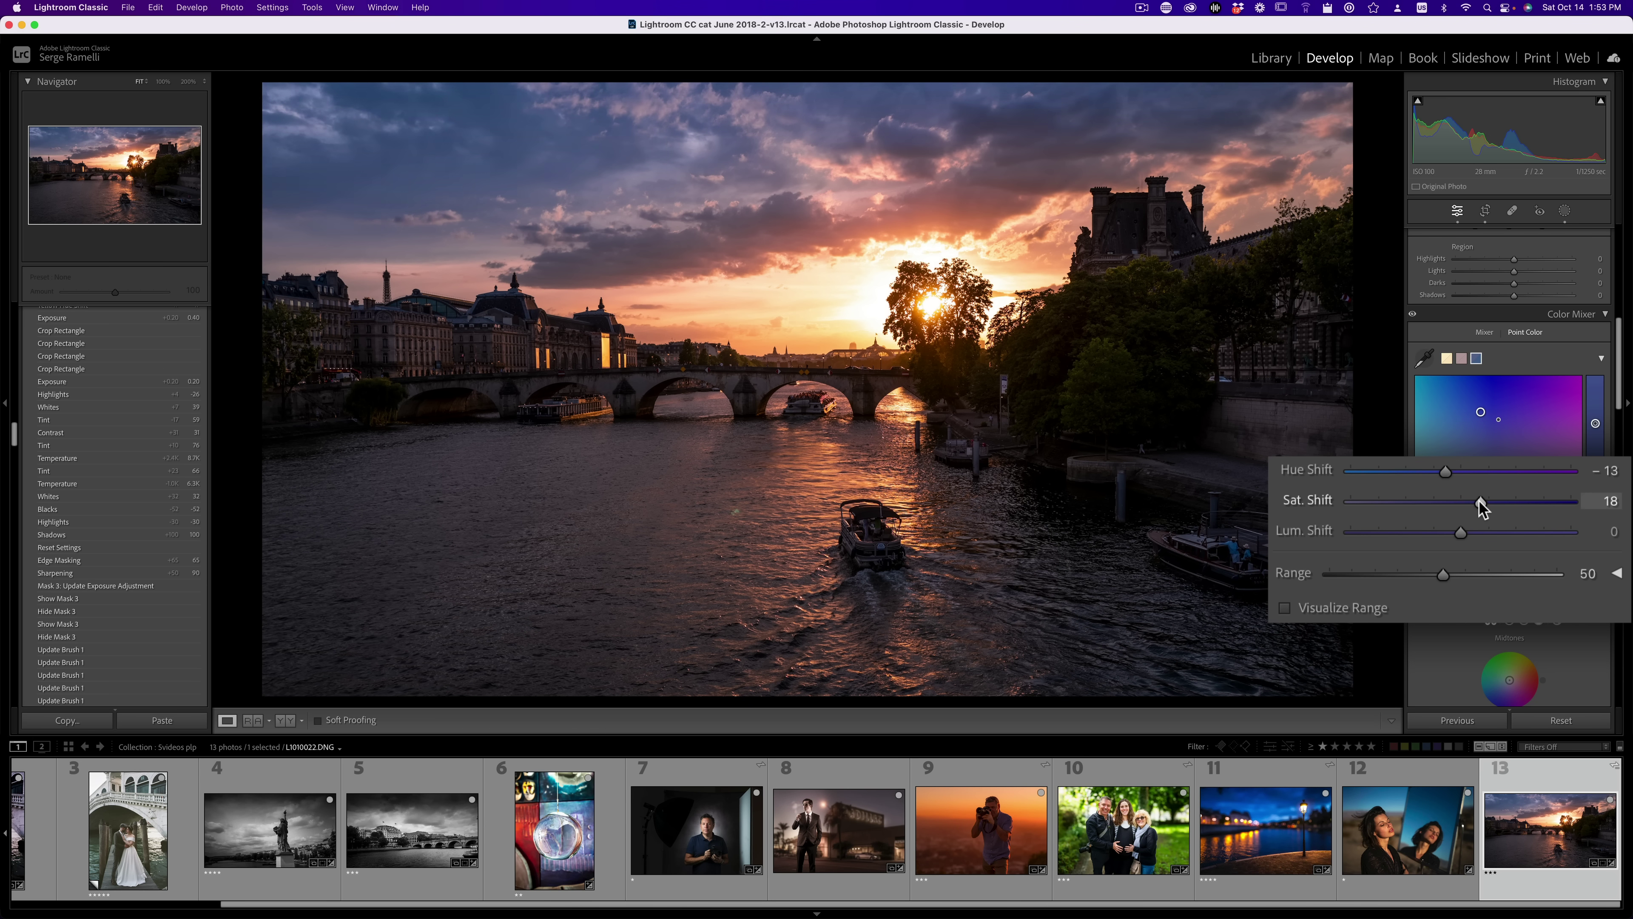
drag(1461, 533, 1433, 533)
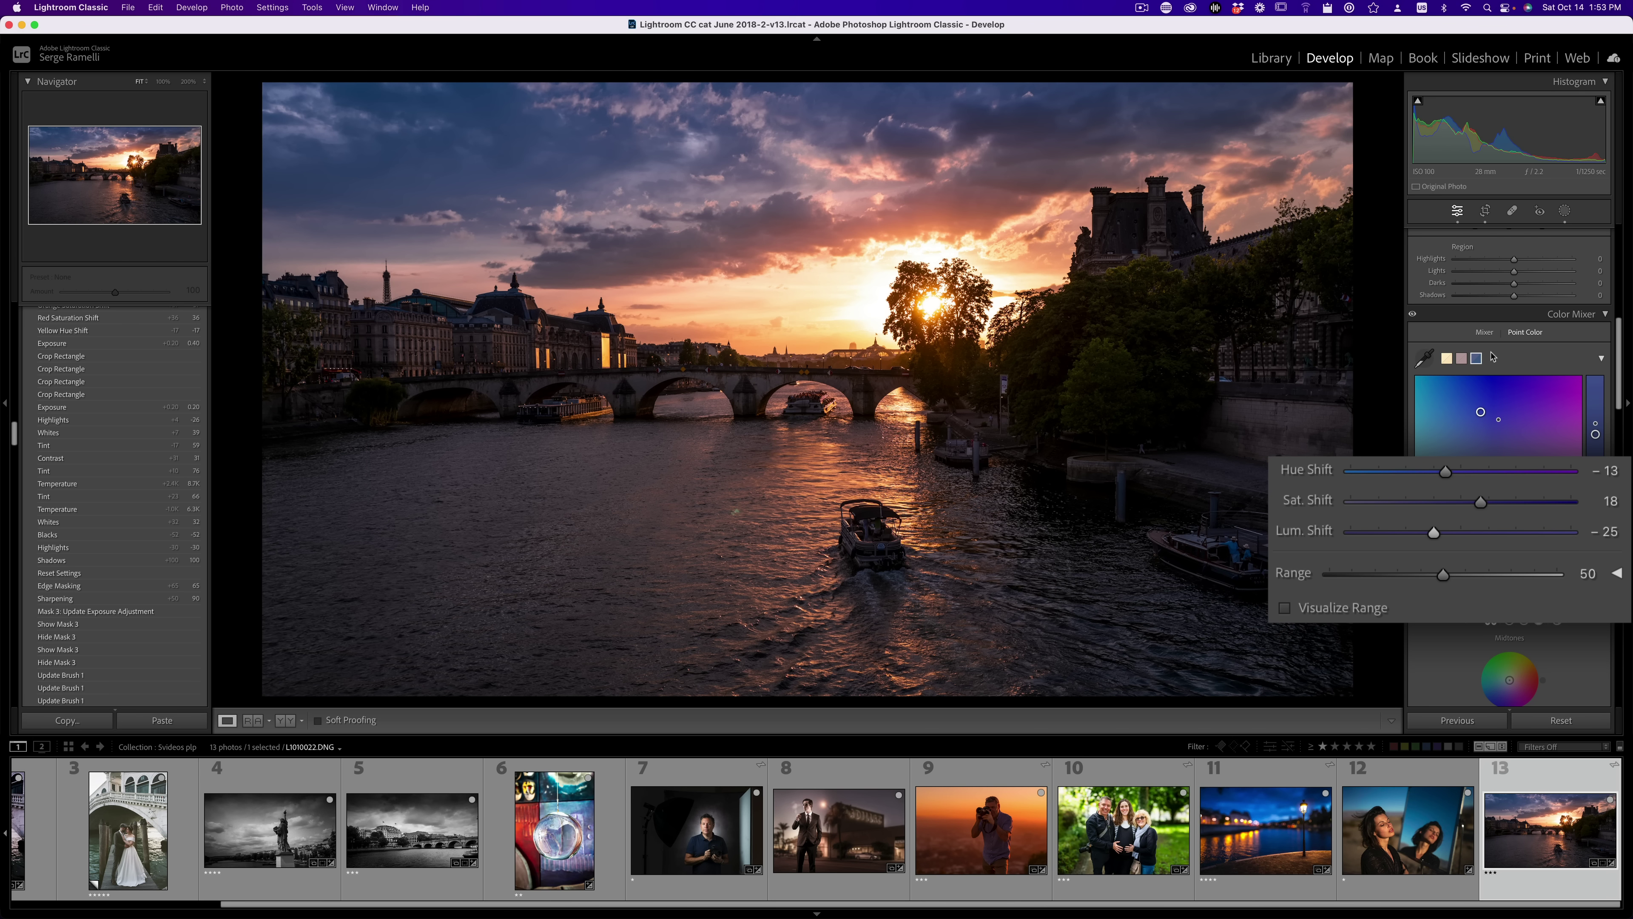
Lower the blue sample's saturation, compare Color Mixer off and on, then reset and undo
click(1413, 316)
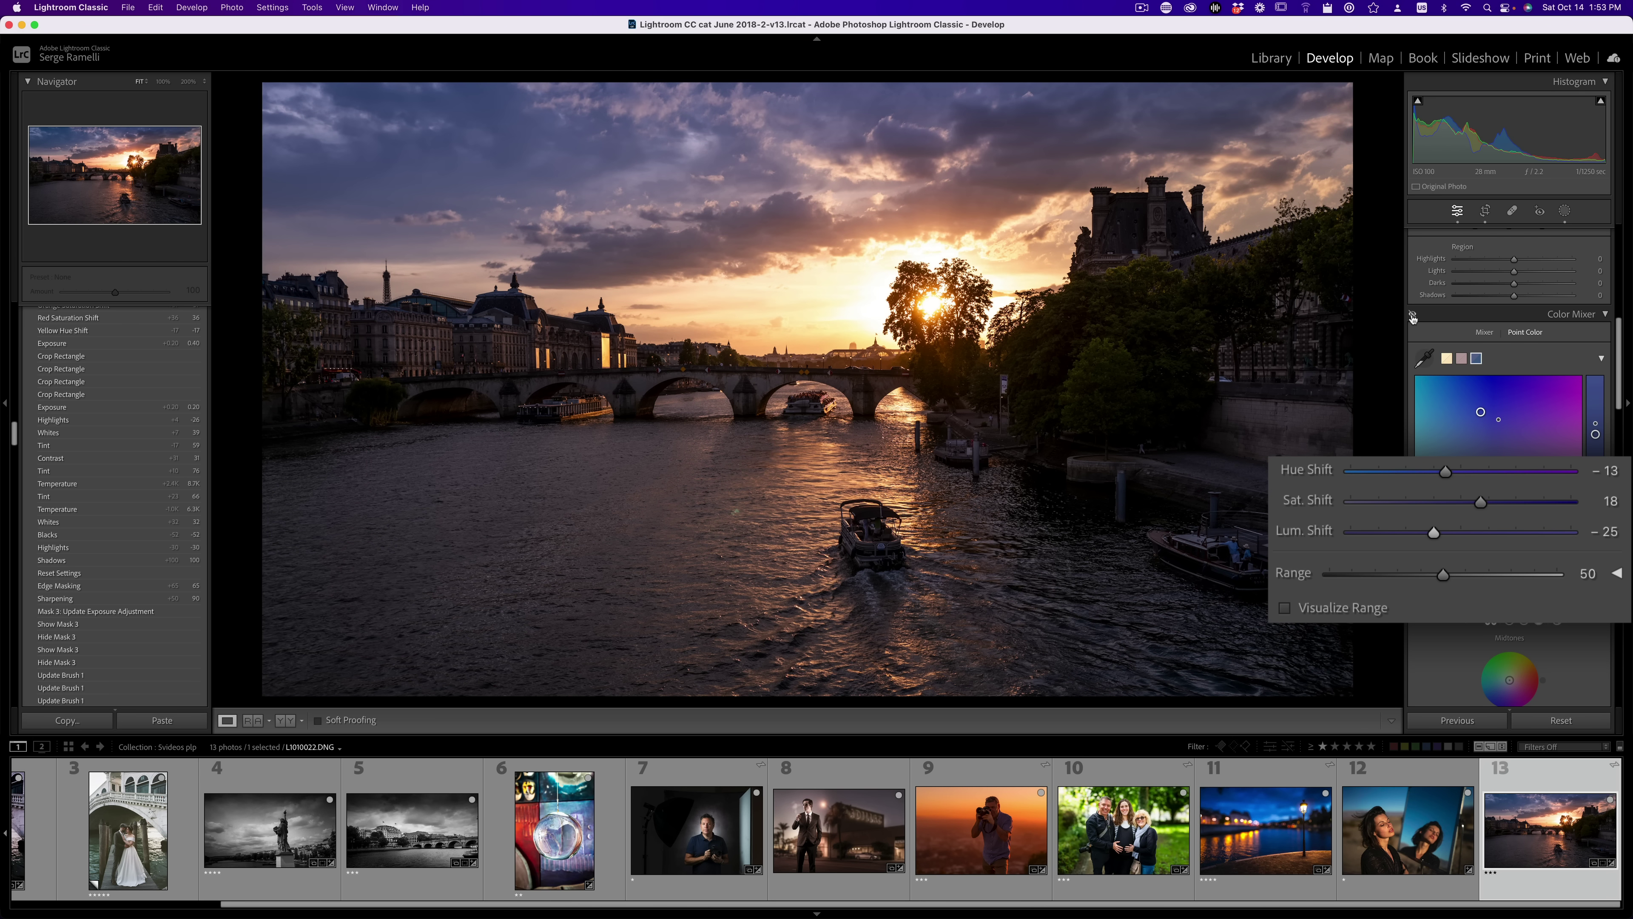
click(1413, 317)
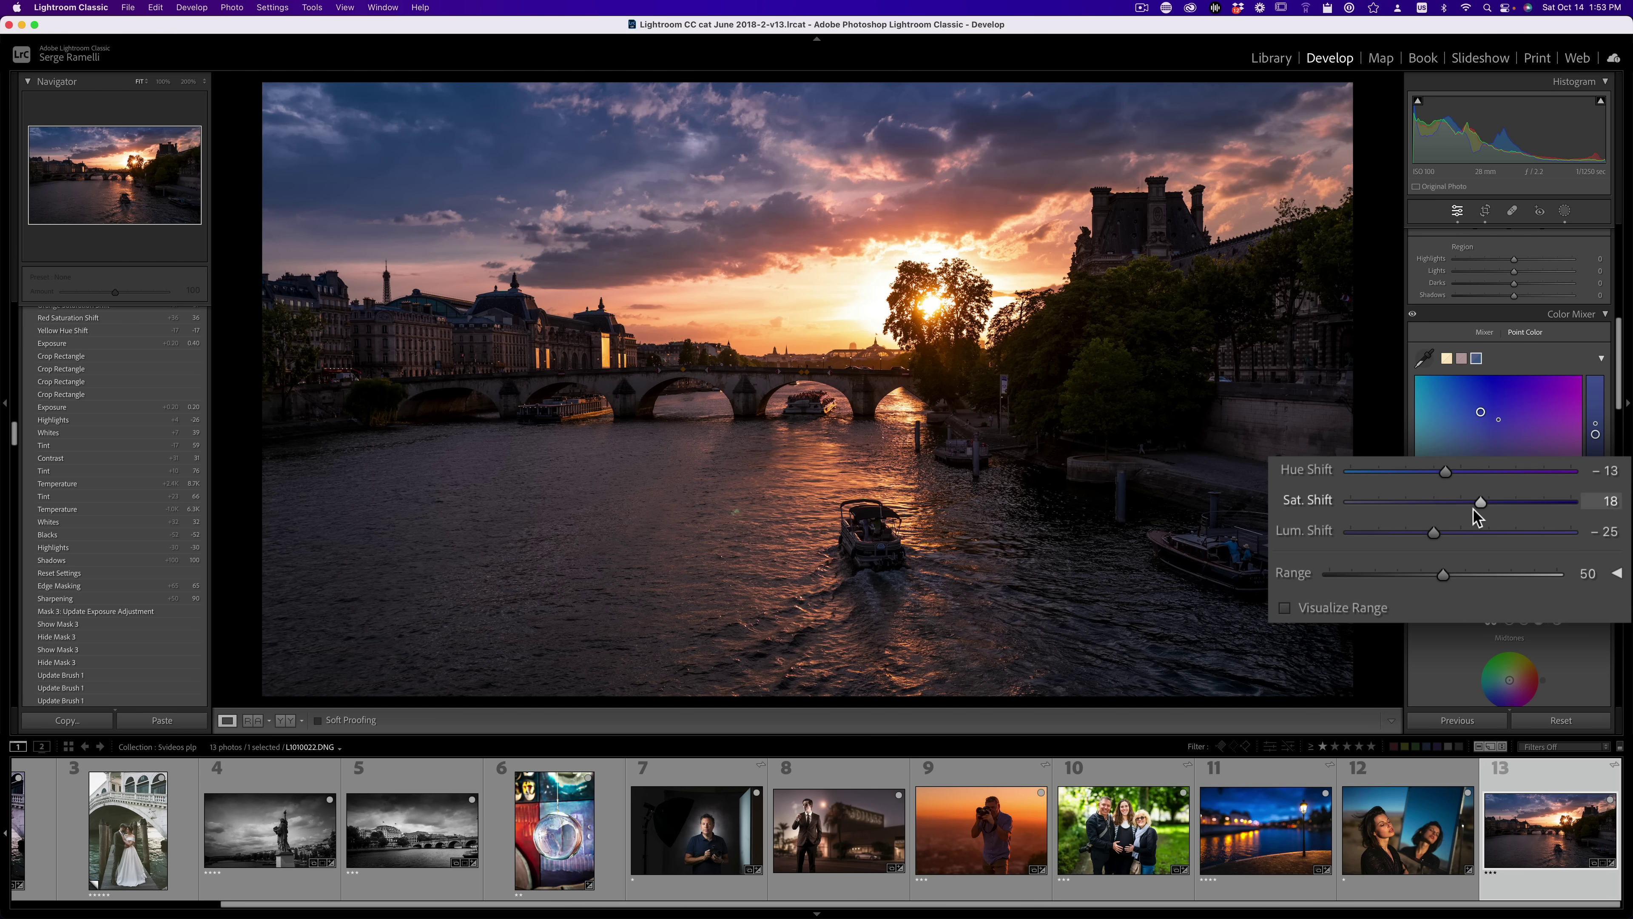
drag(1468, 507, 1464, 513)
click(1412, 314)
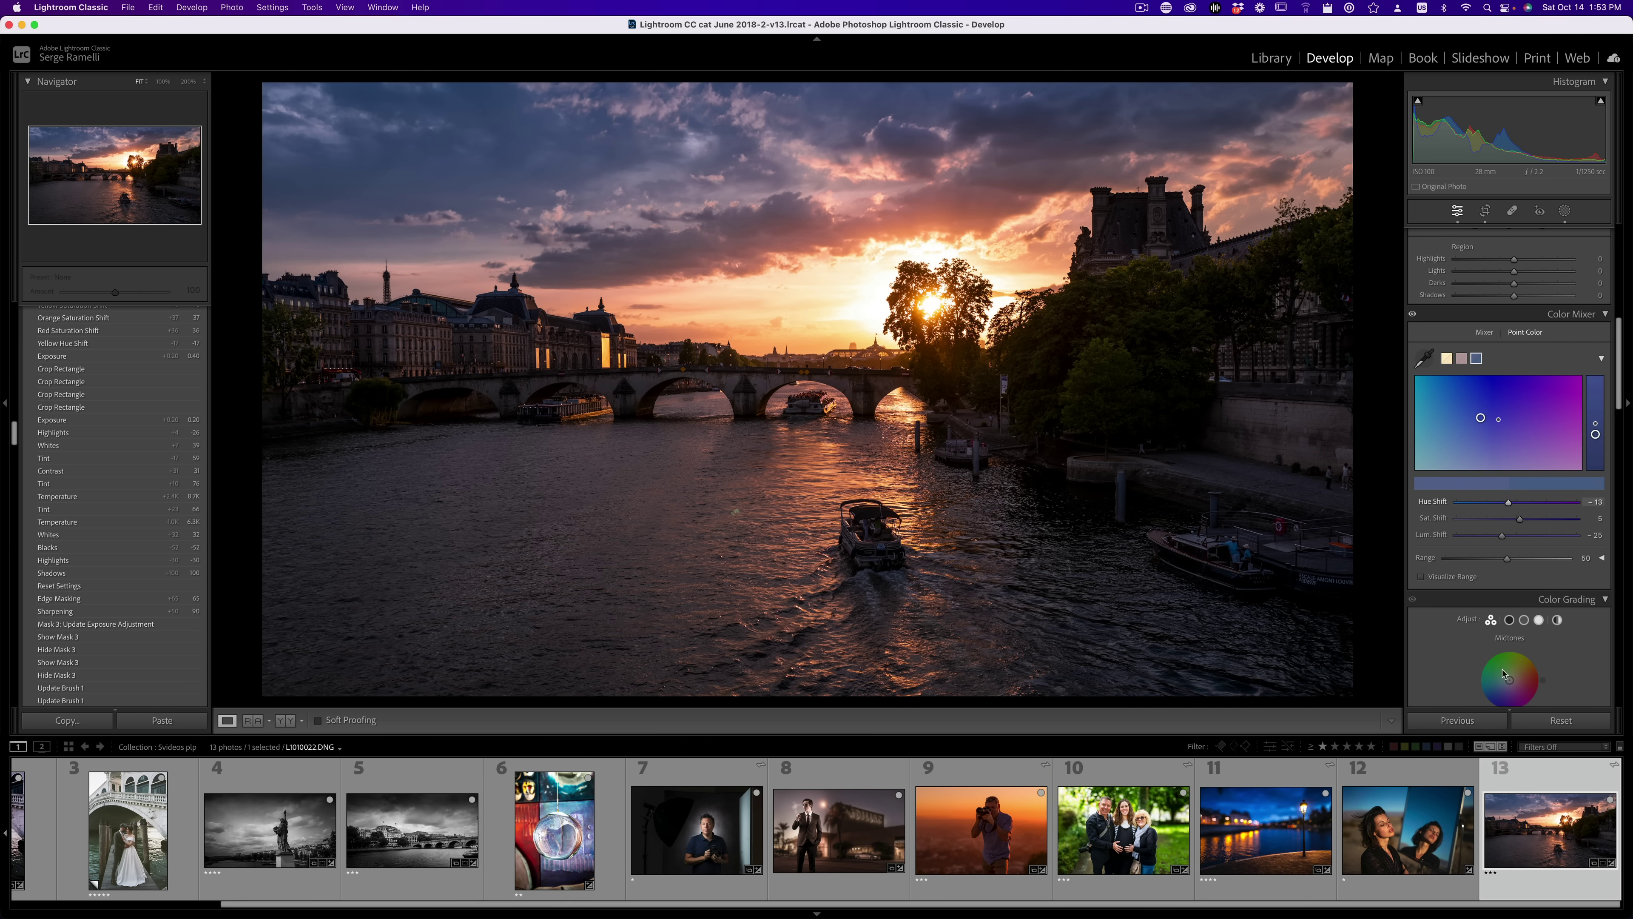
click(1562, 722)
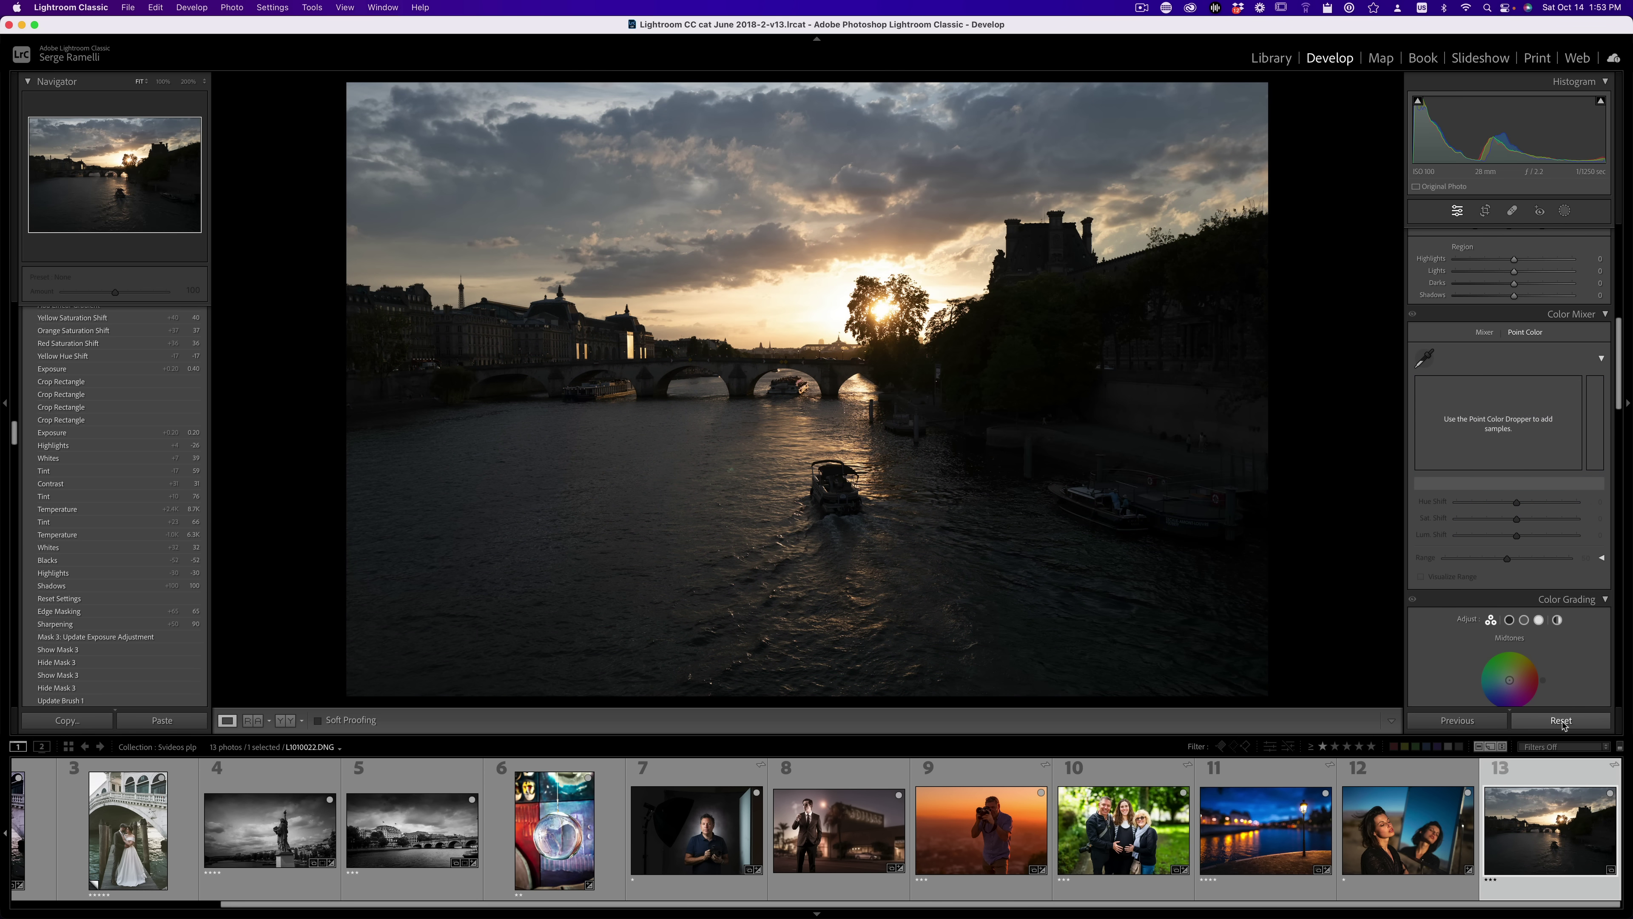
key(super+z)
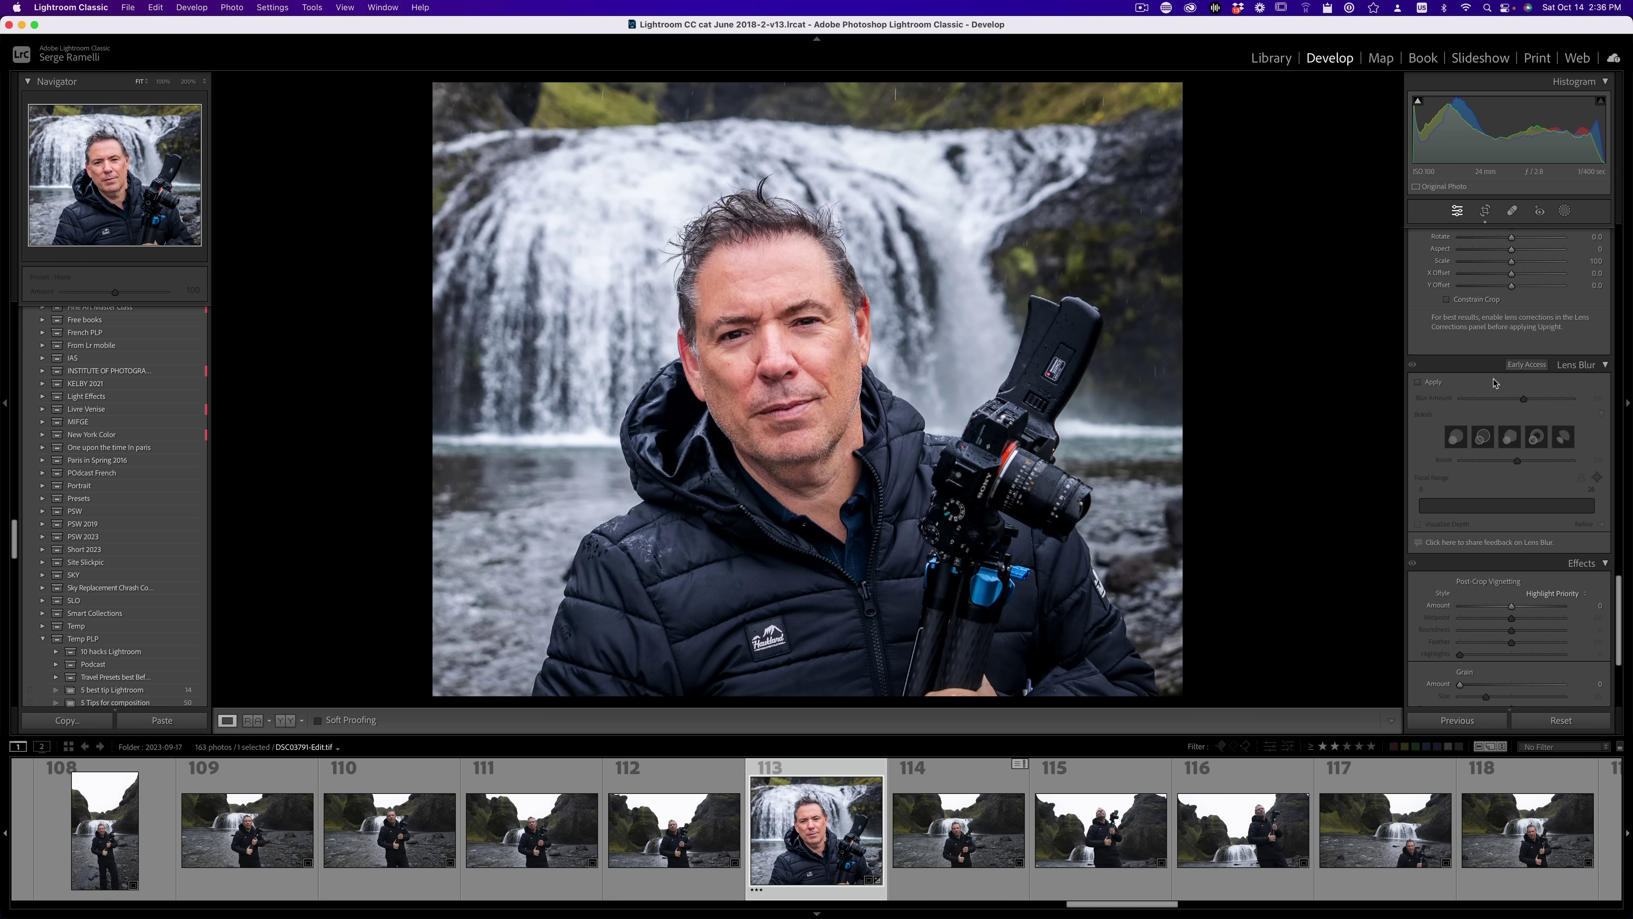
Apply Lens Blur at amount 56 to blur the waterfall portrait's background
click(1418, 383)
click(1619, 382)
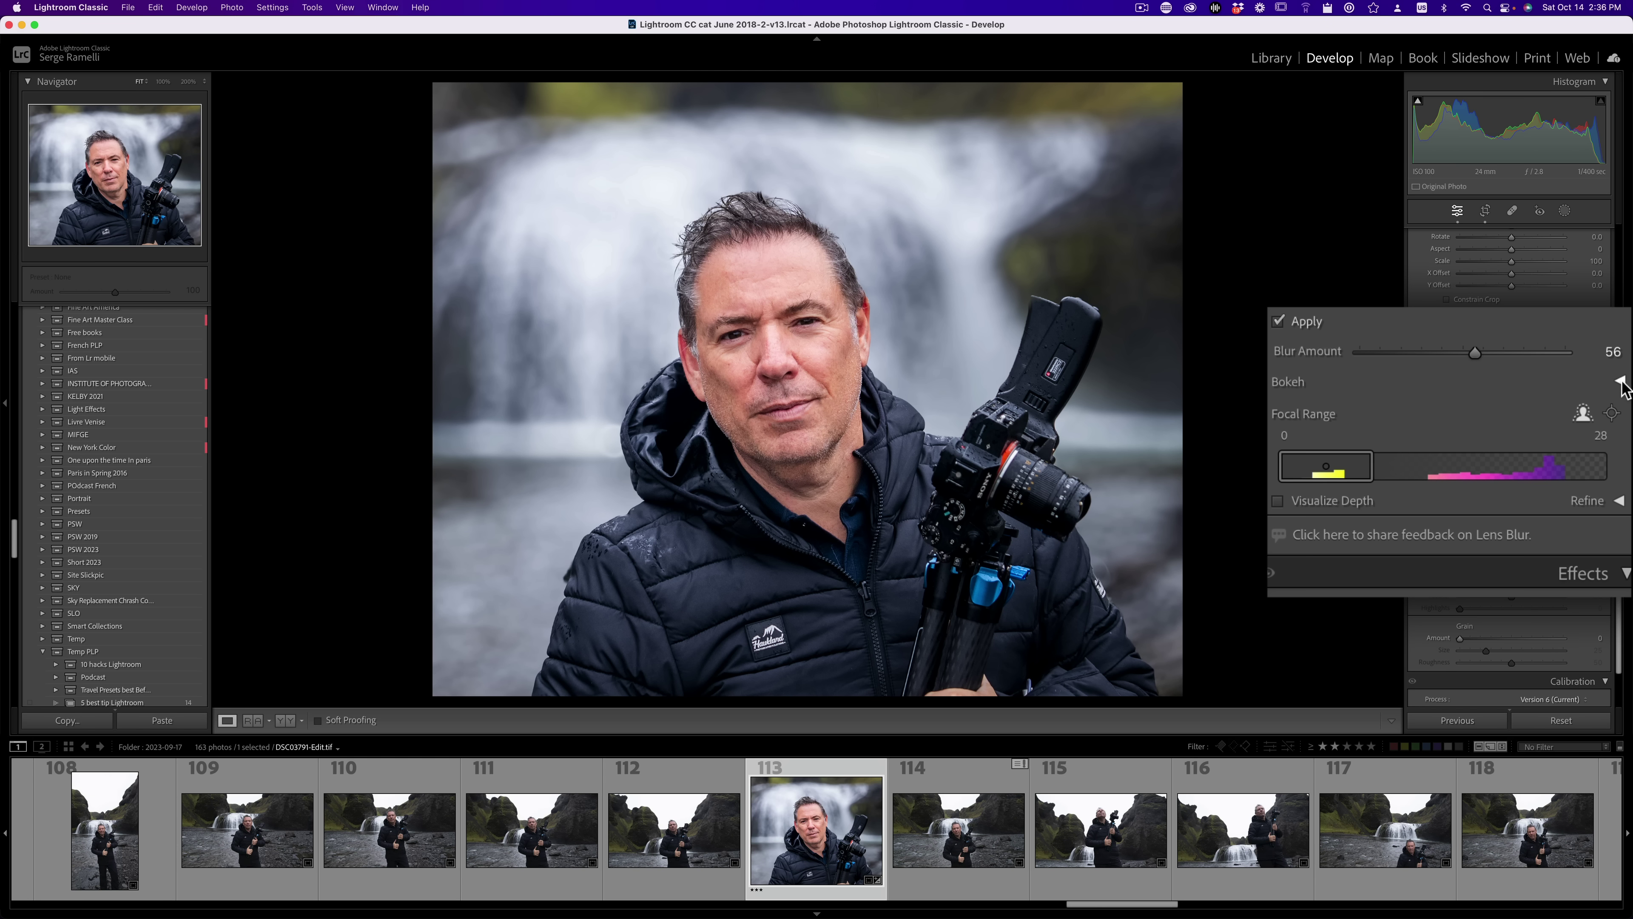
click(1619, 381)
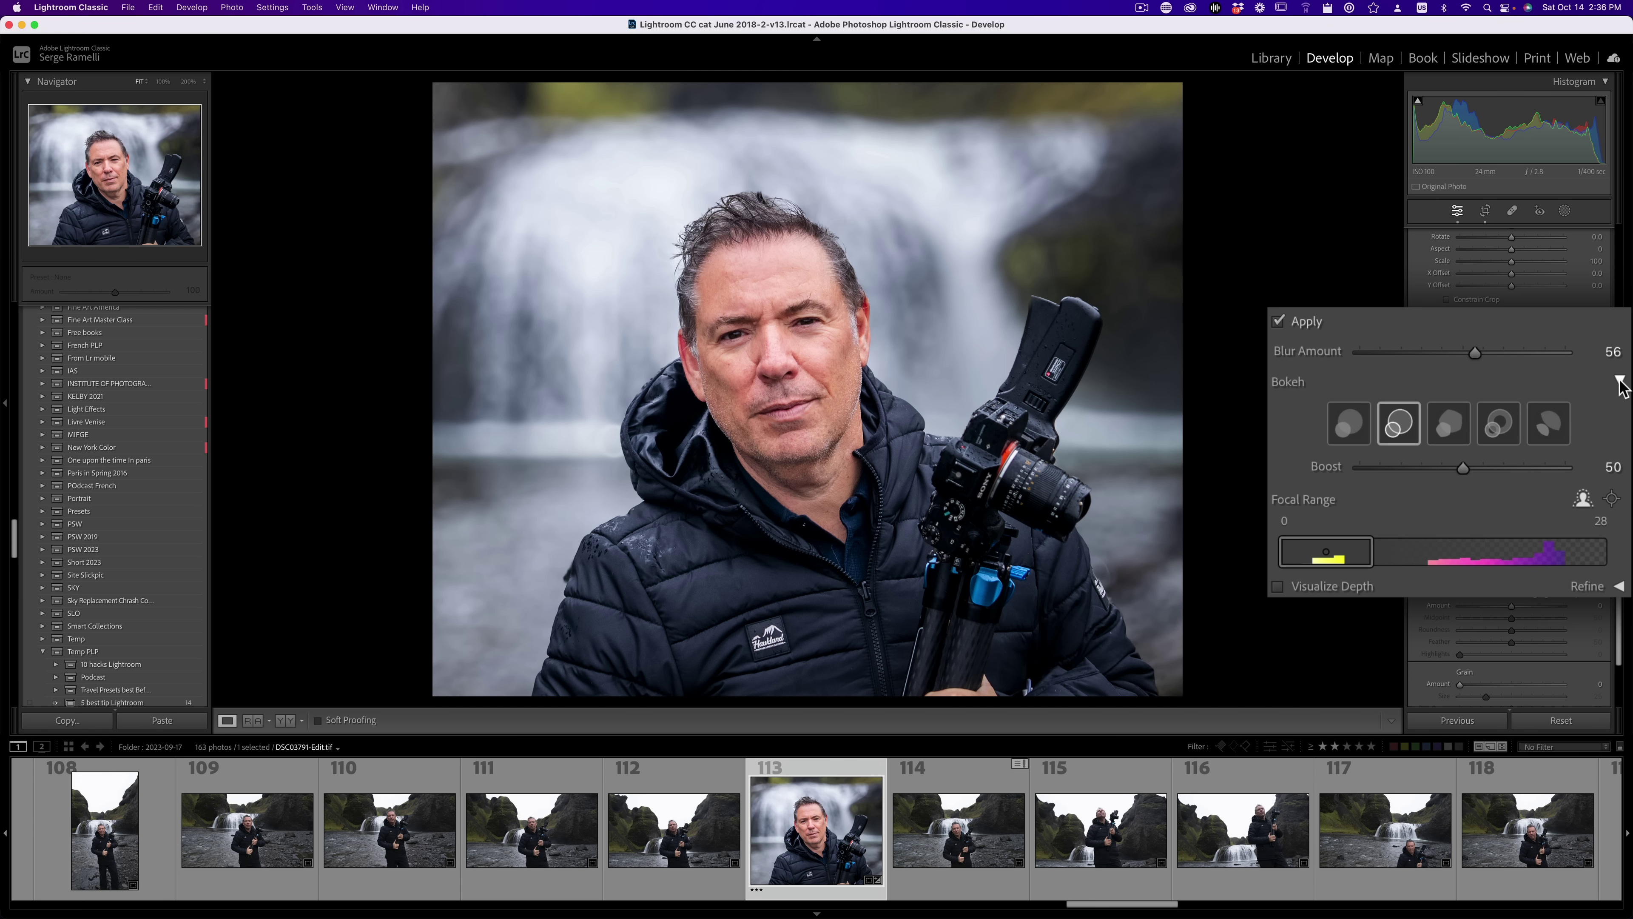
Try each bokeh shape, settle on the fifth, then turn Lens Blur off to compare
click(1346, 425)
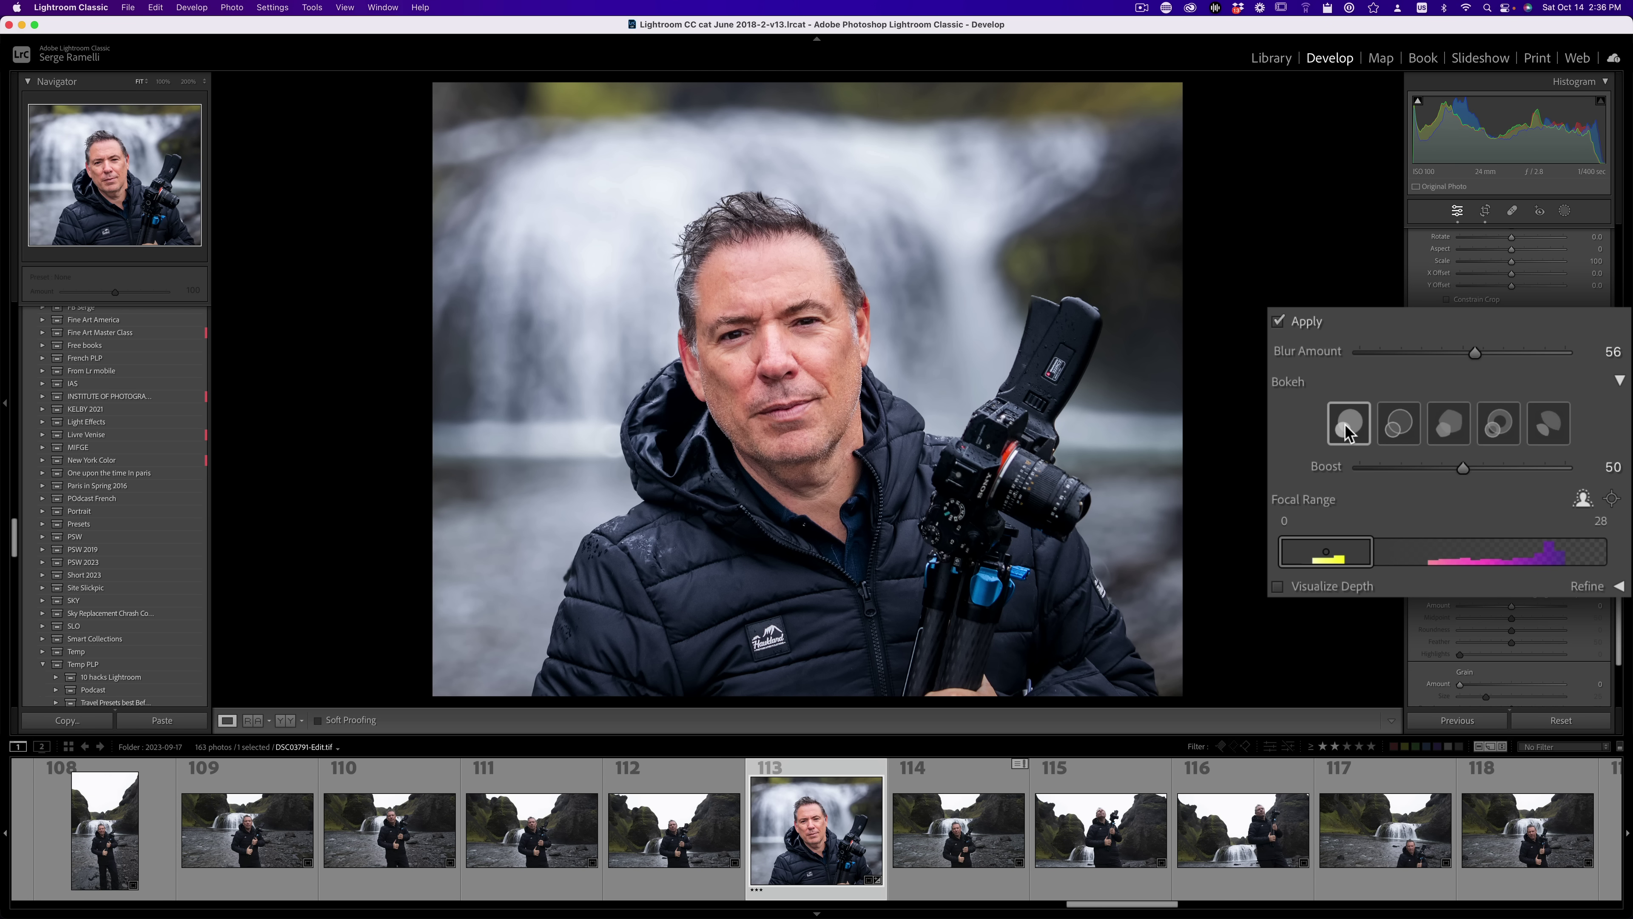
click(1395, 432)
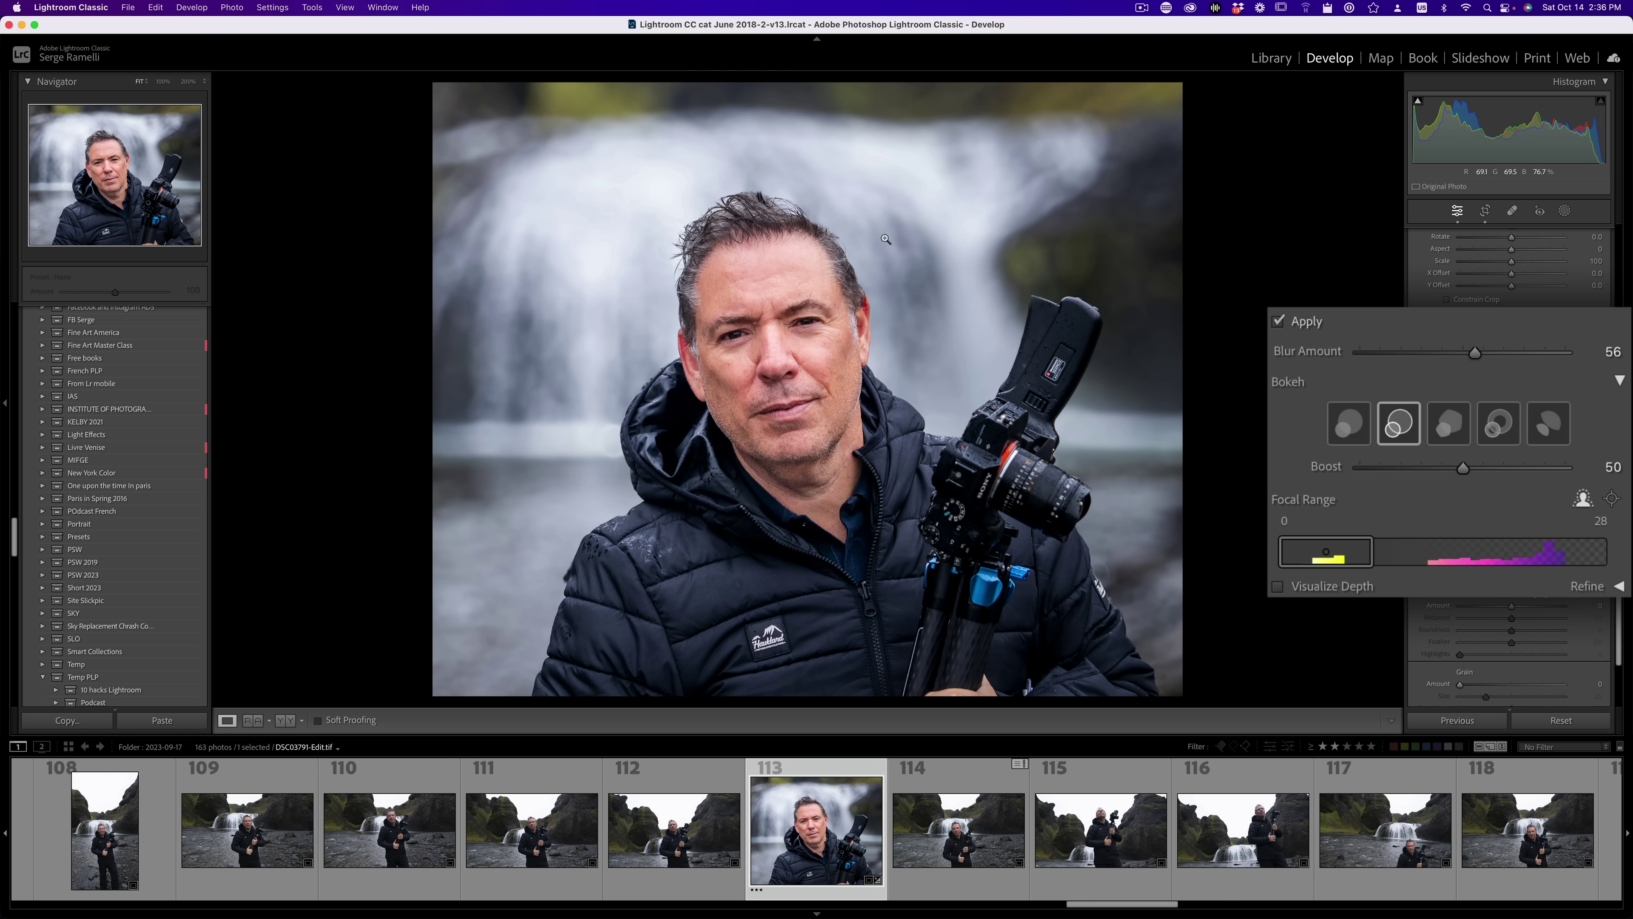
click(1454, 437)
click(1492, 435)
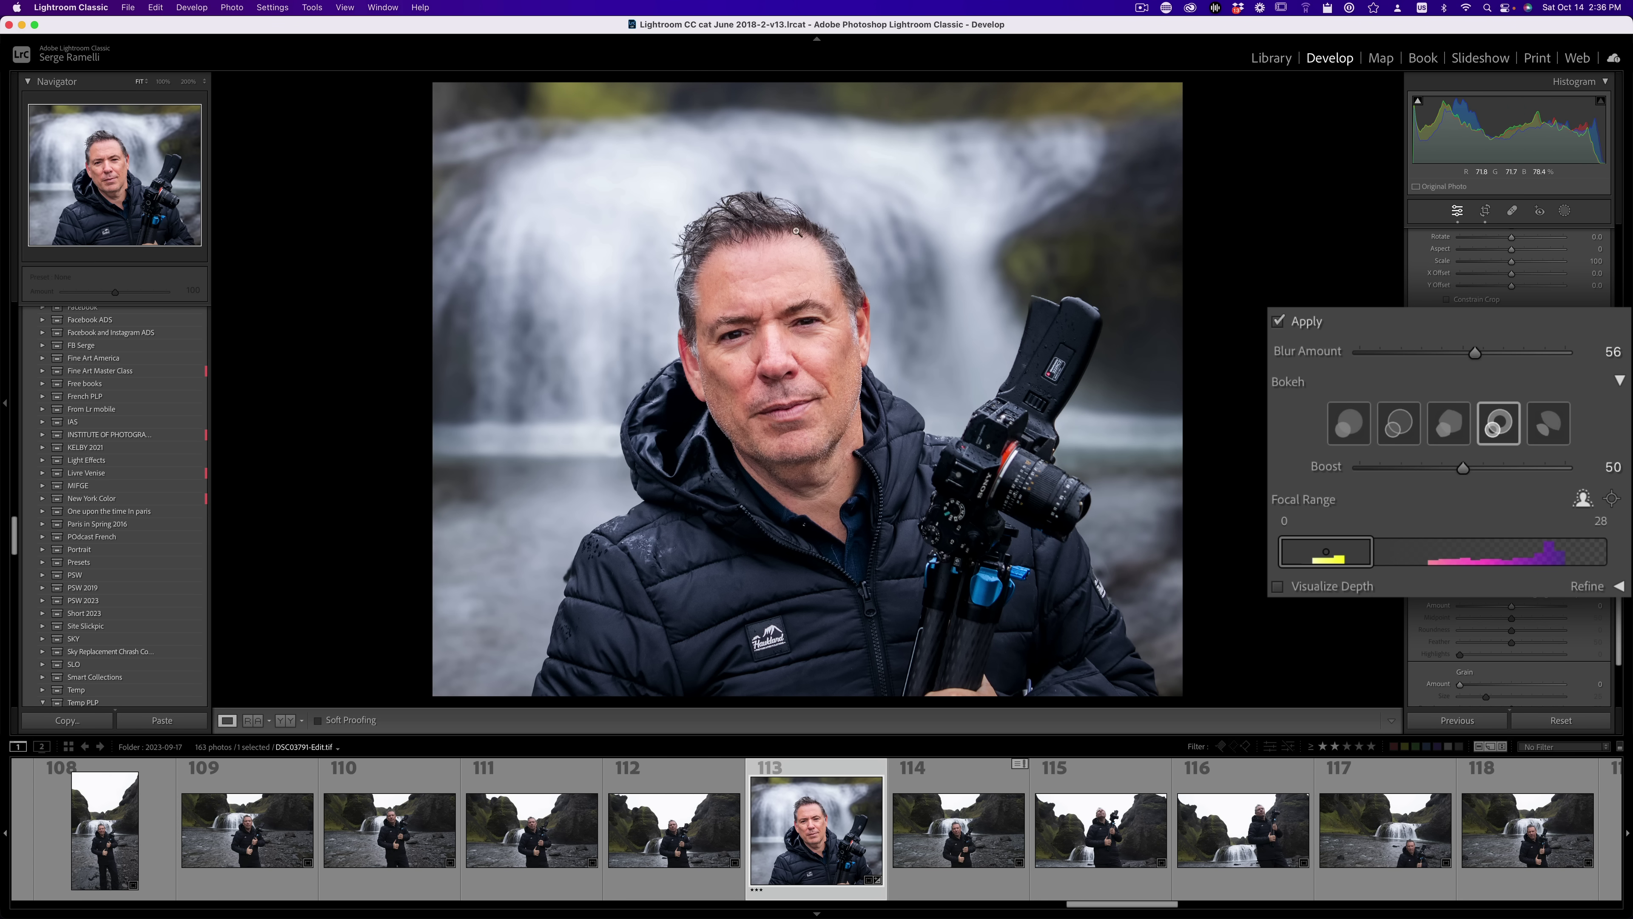
click(1400, 424)
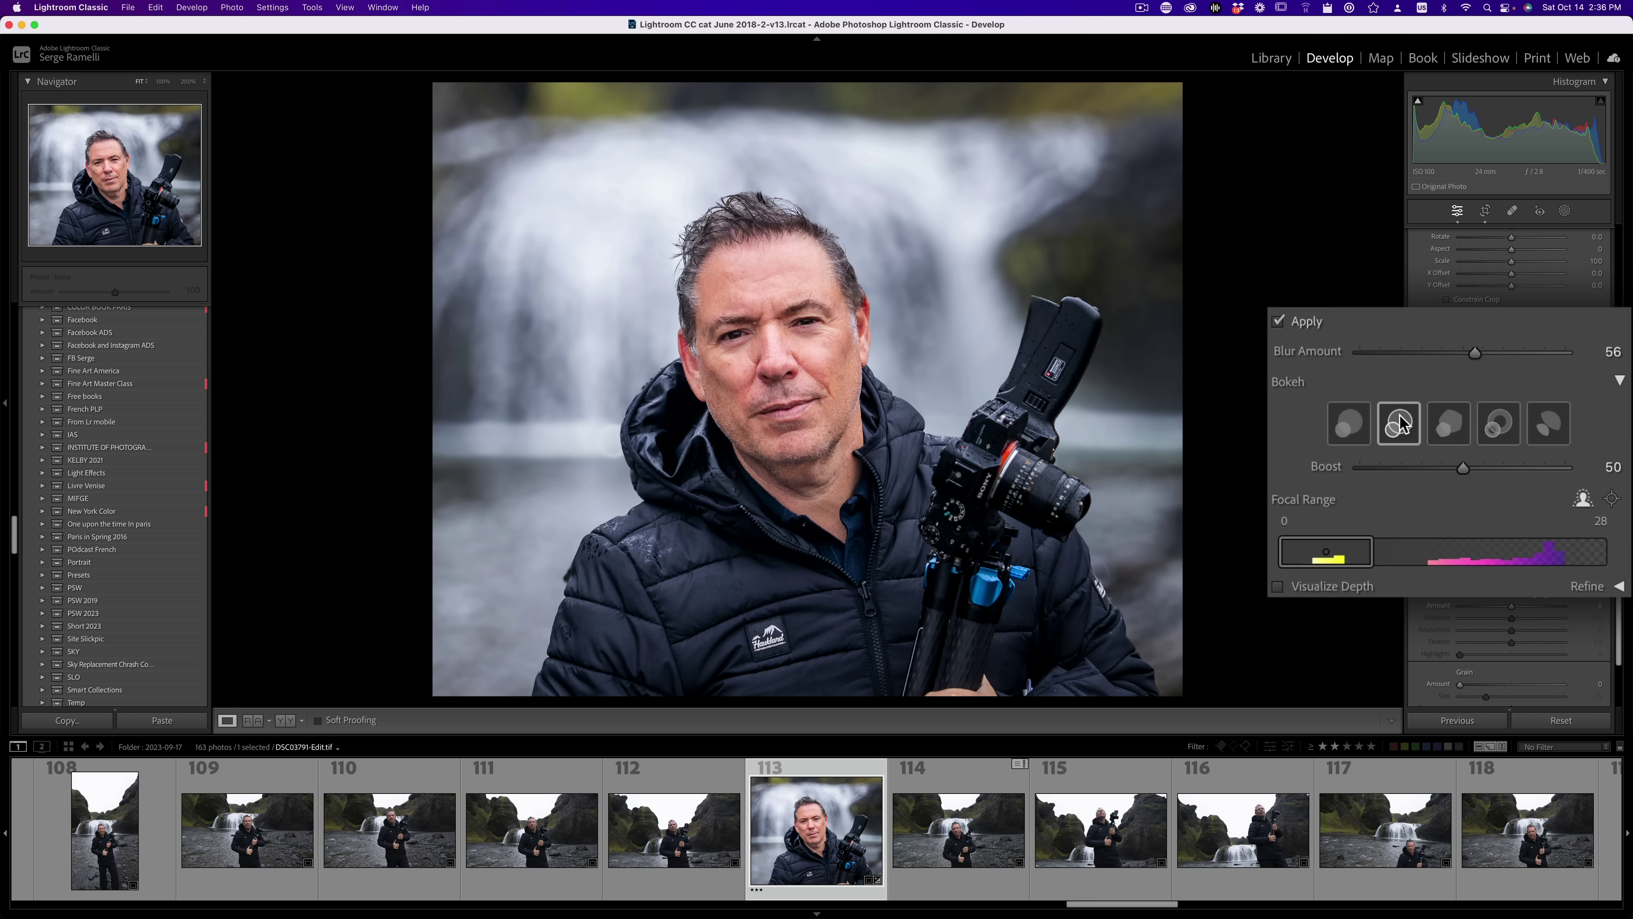
click(1551, 425)
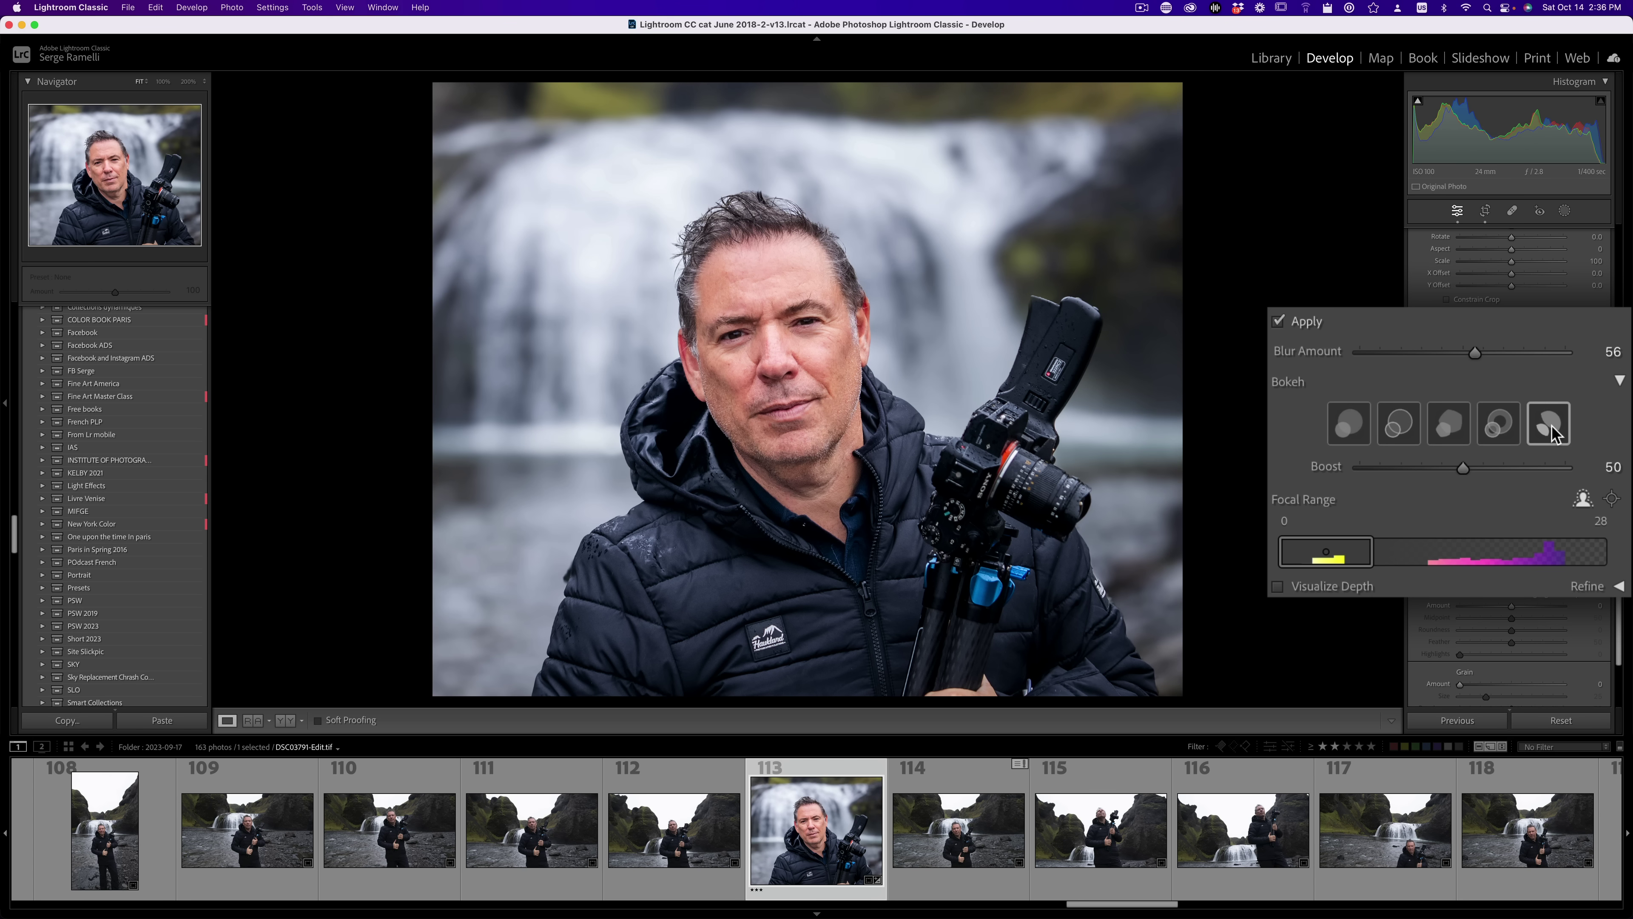
click(1419, 382)
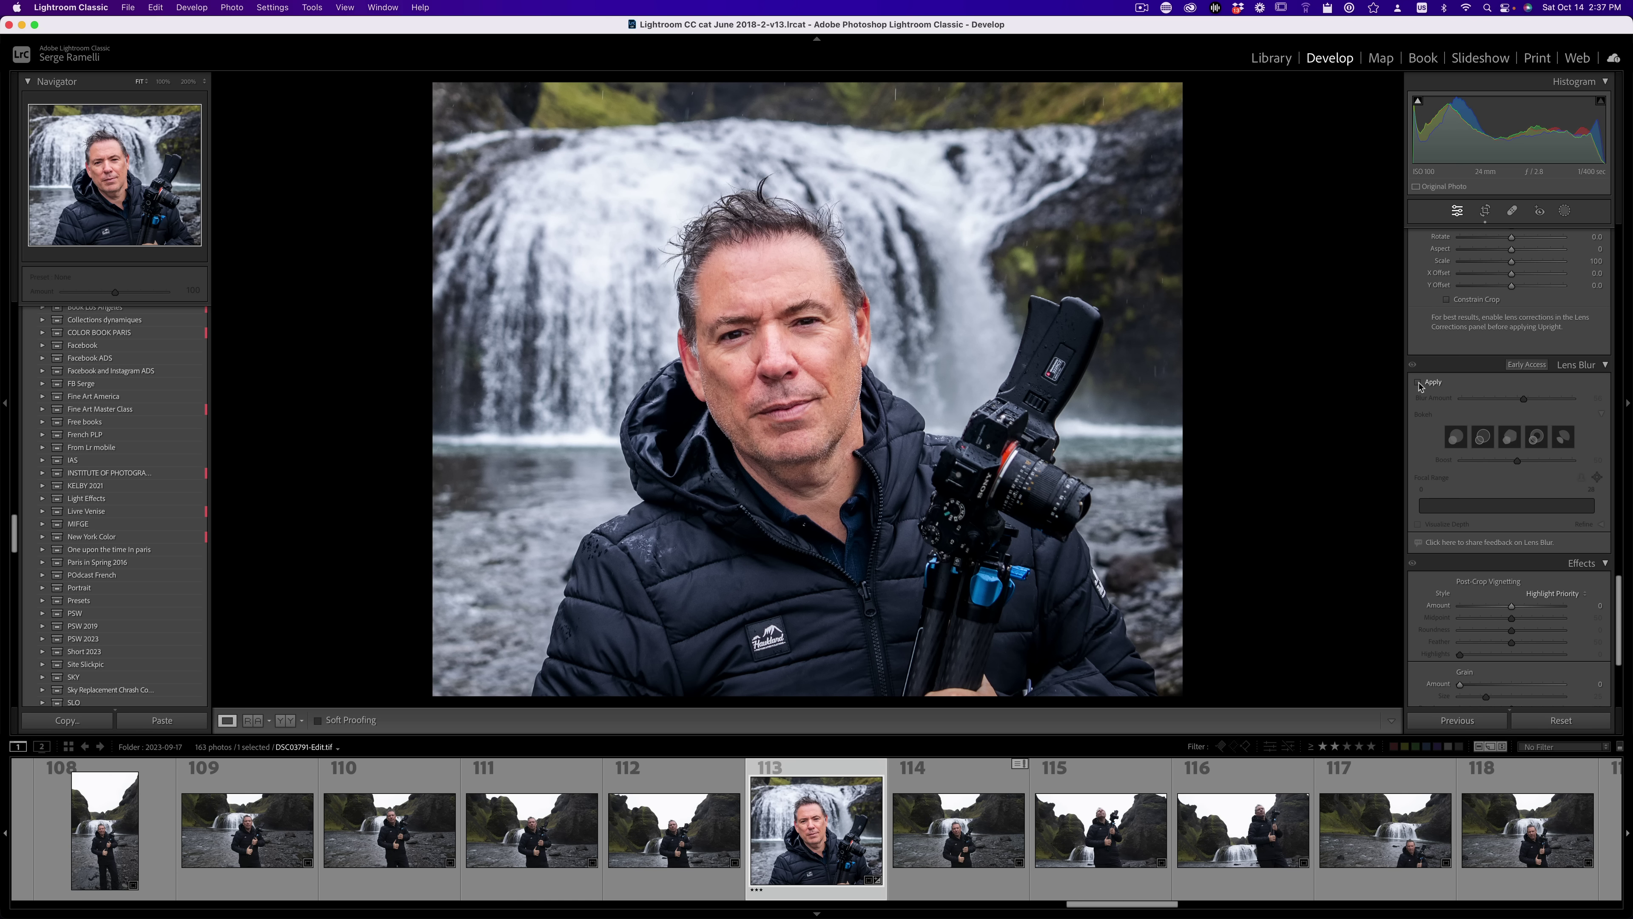